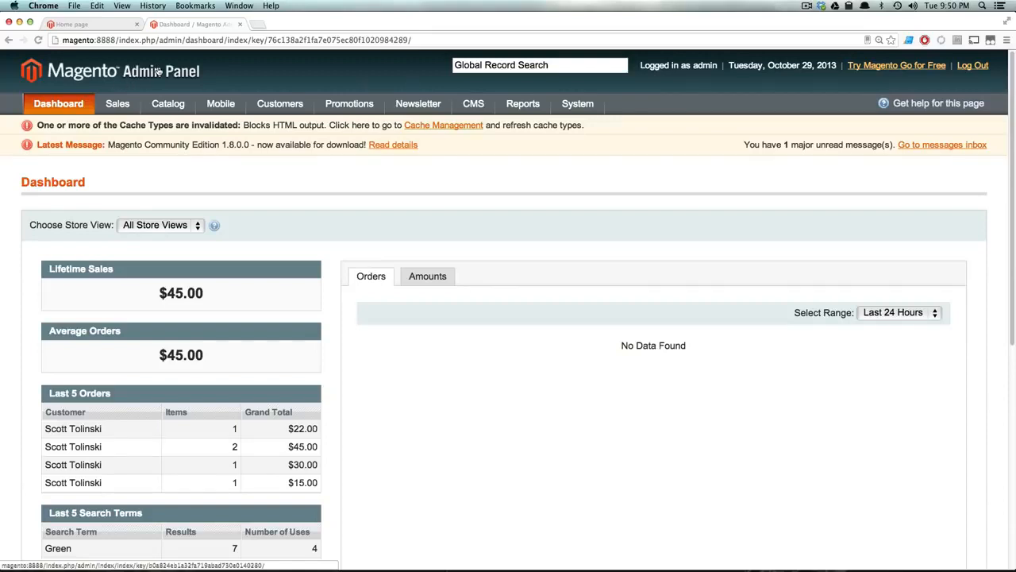
Step: Go to the catalog's product management page and start adding a new product
{"action": "mouse_move", "coordinate": [176, 100]}
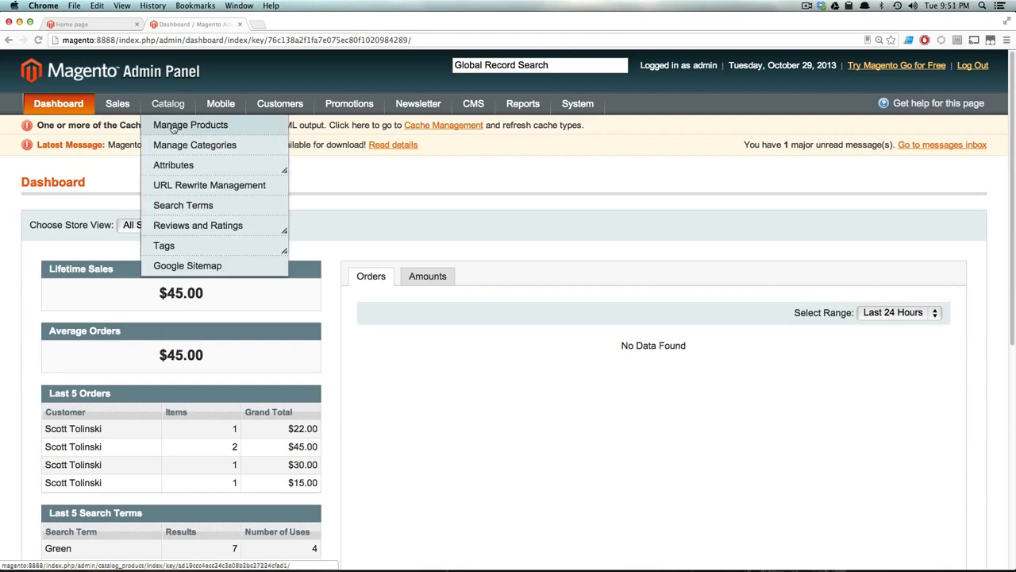
{"action": "left_click", "coordinate": [173, 129]}
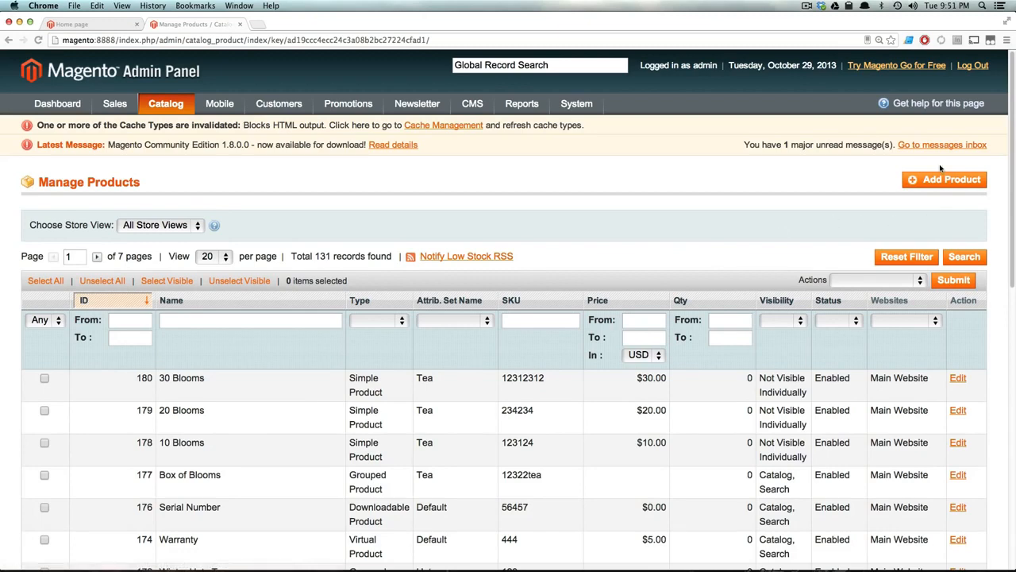
{"action": "mouse_move", "coordinate": [167, 104]}
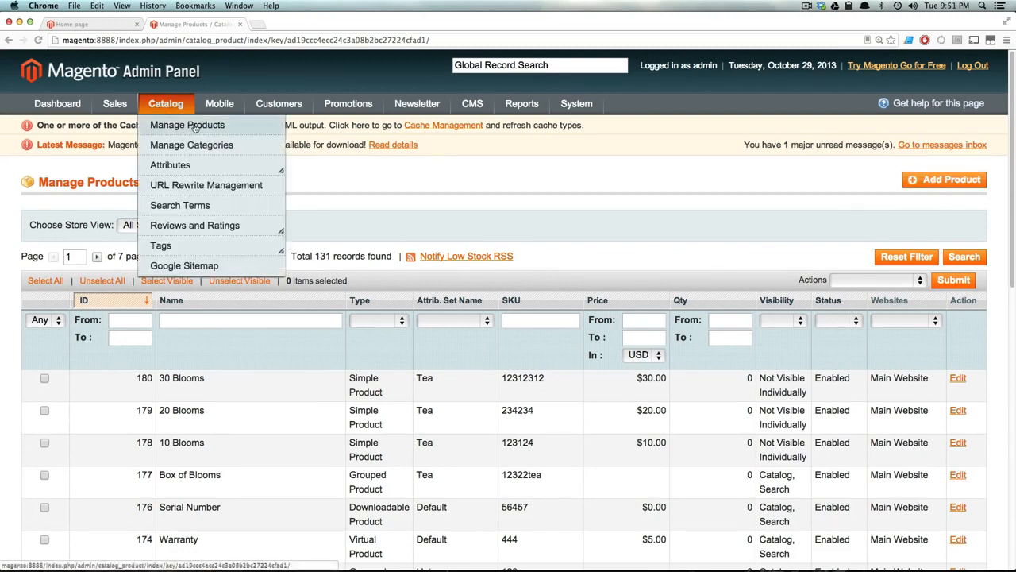
{"action": "left_click", "coordinate": [915, 179]}
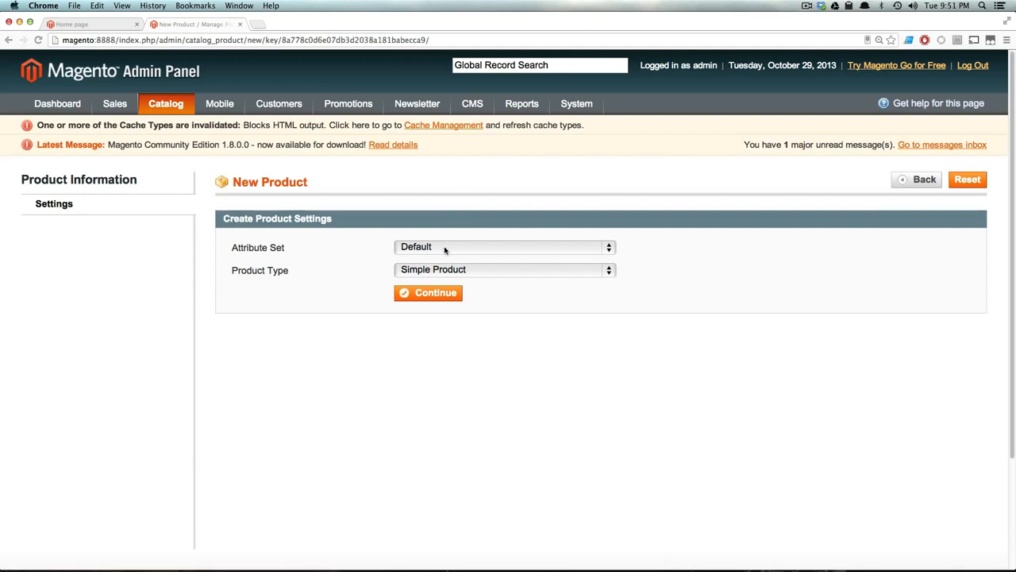
Step: Create the product with the Default attribute set and the Bundle Product type, continuing to its information form
{"action": "left_click", "coordinate": [435, 253]}
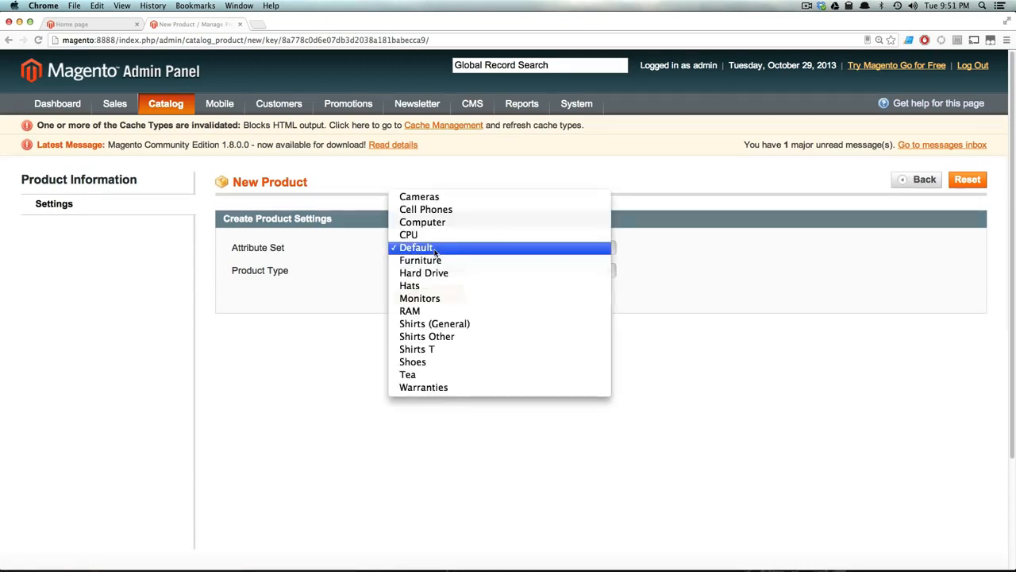
{"action": "left_click", "coordinate": [435, 251]}
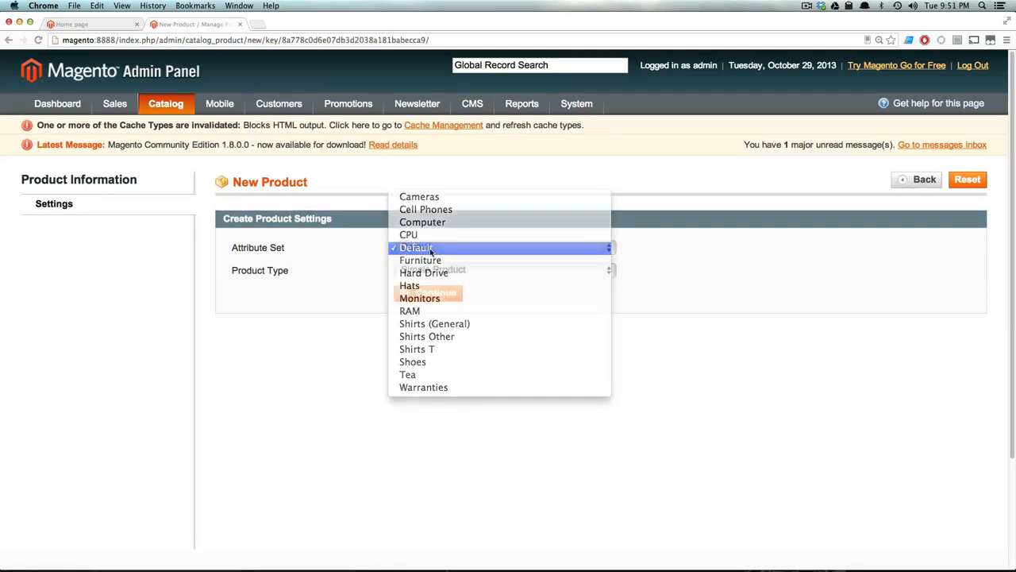
{"action": "left_click", "coordinate": [435, 270]}
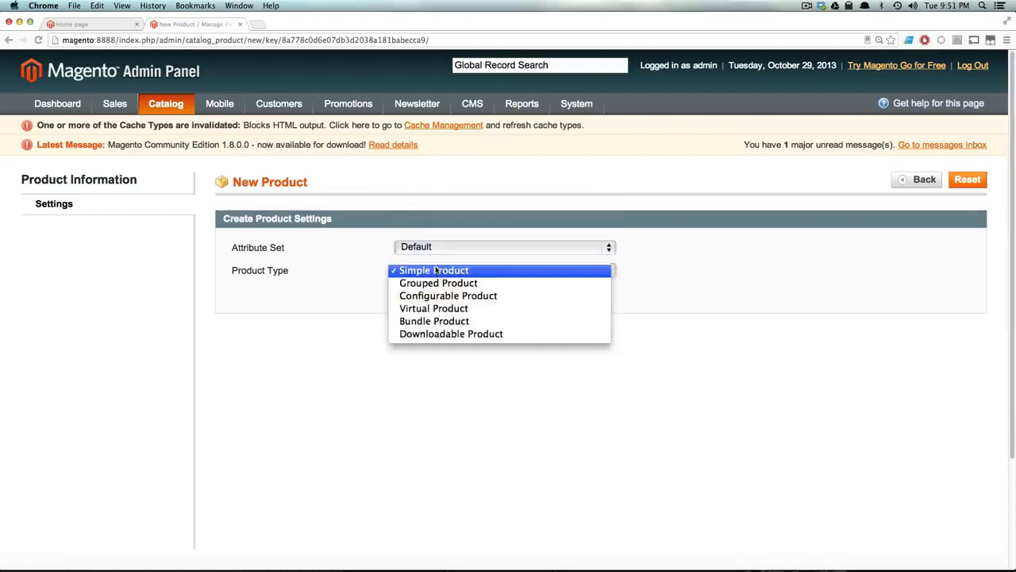
{"action": "left_click", "coordinate": [445, 322]}
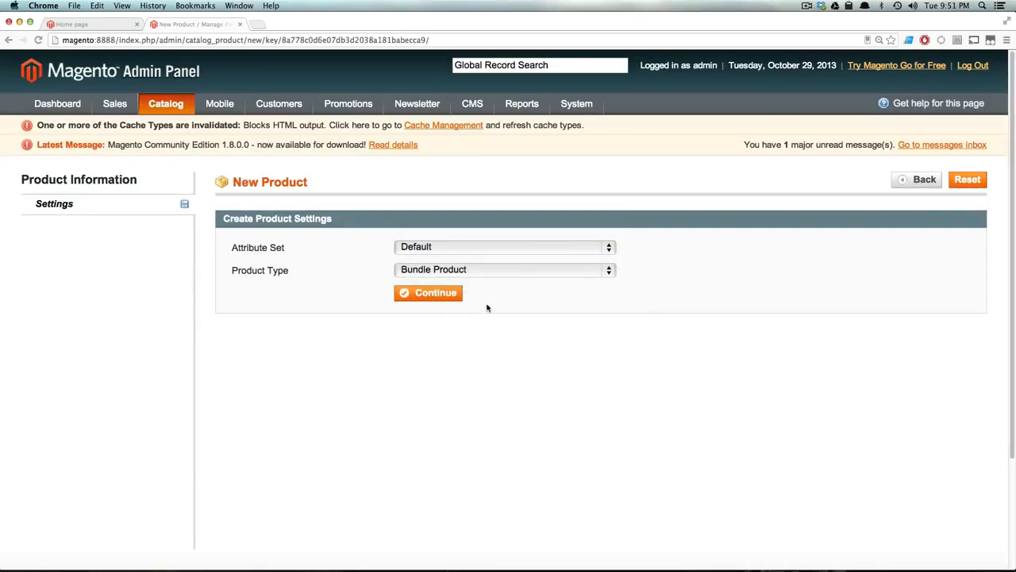
{"action": "left_click", "coordinate": [435, 295]}
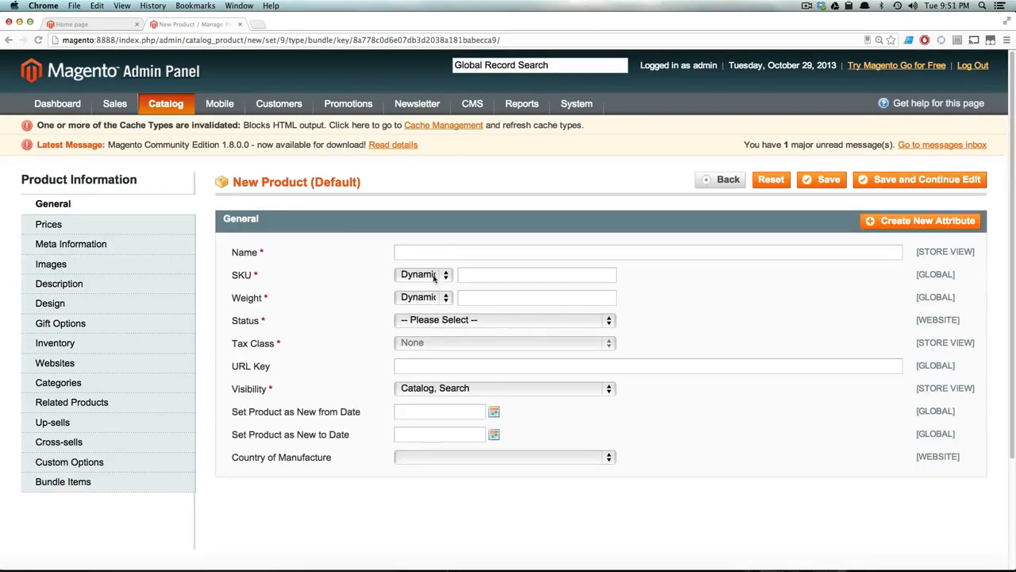
Step: Name the new bundle product "Level Up Computer"
{"action": "left_click", "coordinate": [435, 252]}
{"action": "type", "text": "Level Up compo"}
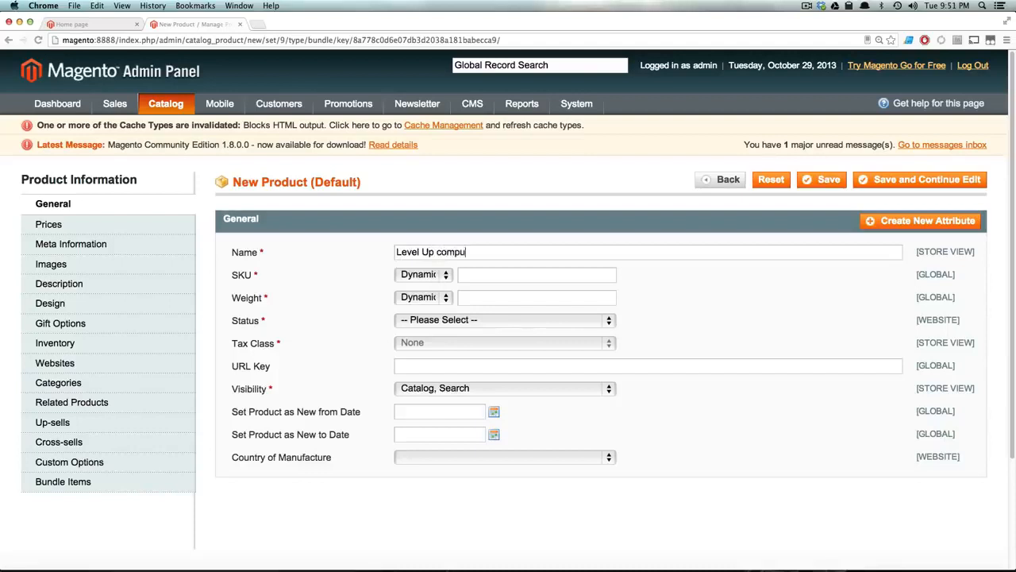
{"action": "key", "text": "BackSpace"}
{"action": "key", "text": "BackSpace"}
{"action": "key", "text": "BackSpace"}
{"action": "key", "text": "BackSpace"}
{"action": "key", "text": "BackSpace"}
{"action": "type", "text": "Computer"}
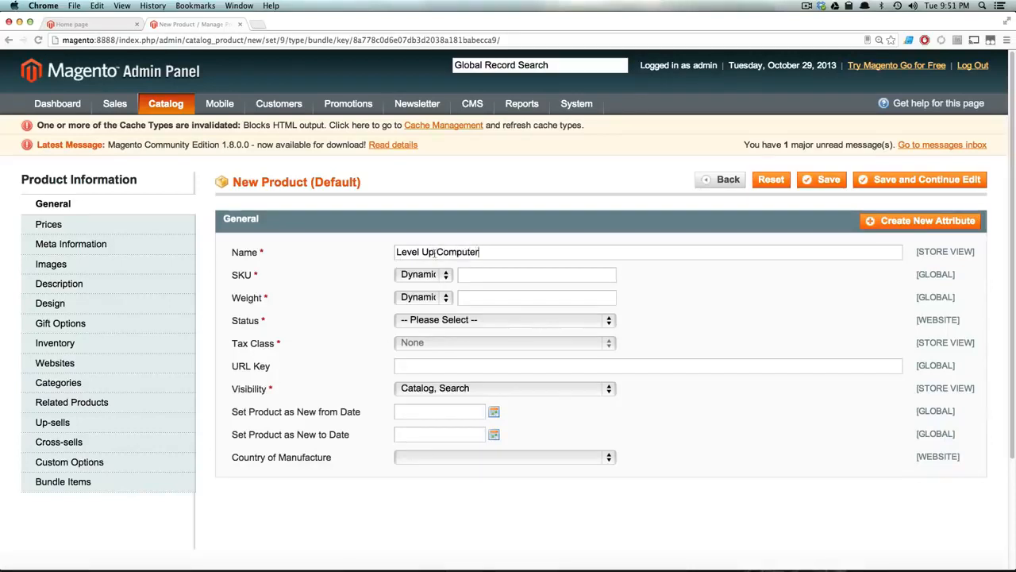
Step: Keep the SKU type as Dynamic and enter 123 as the SKU
{"action": "left_click", "coordinate": [433, 274]}
{"action": "left_click", "coordinate": [436, 275]}
{"action": "left_click", "coordinate": [524, 278]}
{"action": "type", "text": "123"}
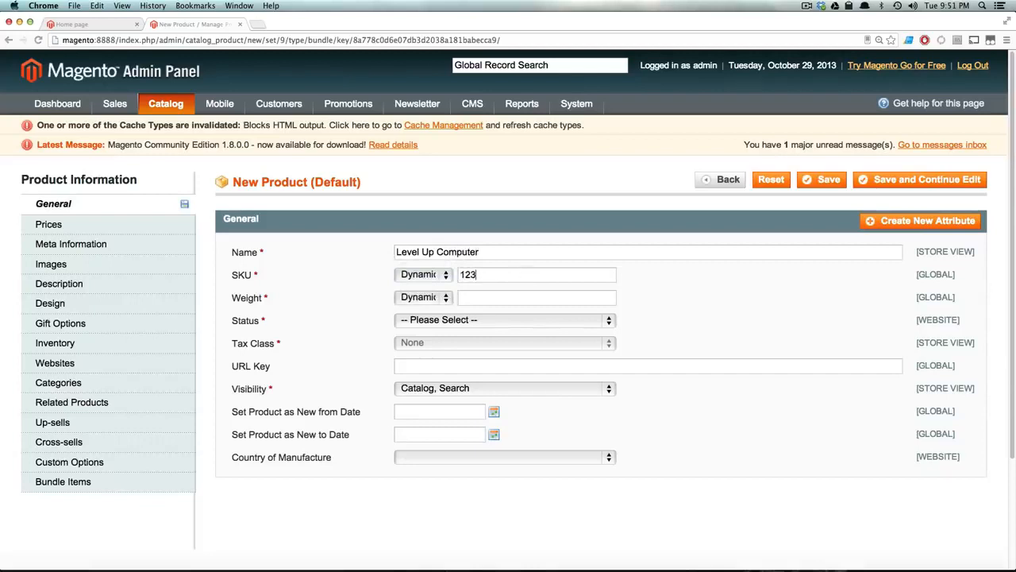
Step: Try a Fixed weight of 100 for the bundle and switch the weight type back to Dynamic
{"action": "left_click", "coordinate": [444, 298]}
{"action": "left_click", "coordinate": [436, 298]}
{"action": "left_click", "coordinate": [445, 297]}
{"action": "left_click", "coordinate": [450, 309]}
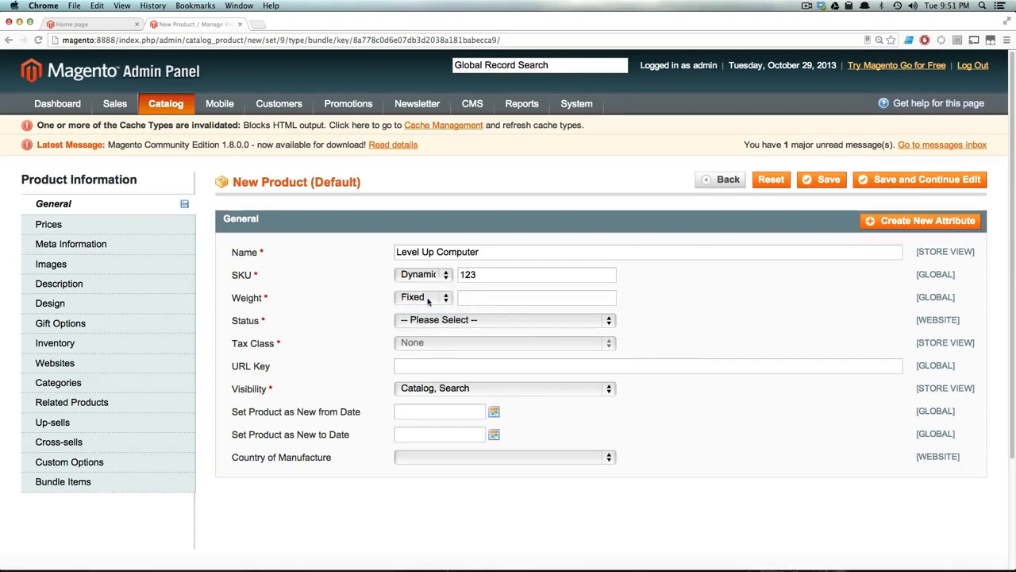
{"action": "type", "text": "100"}
{"action": "left_click", "coordinate": [436, 299]}
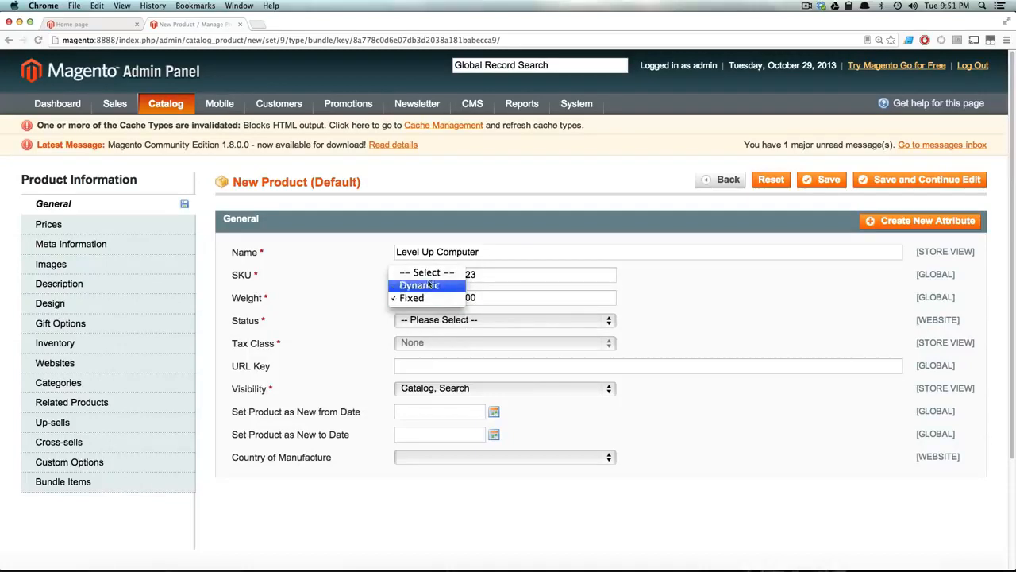
{"action": "left_click", "coordinate": [422, 285]}
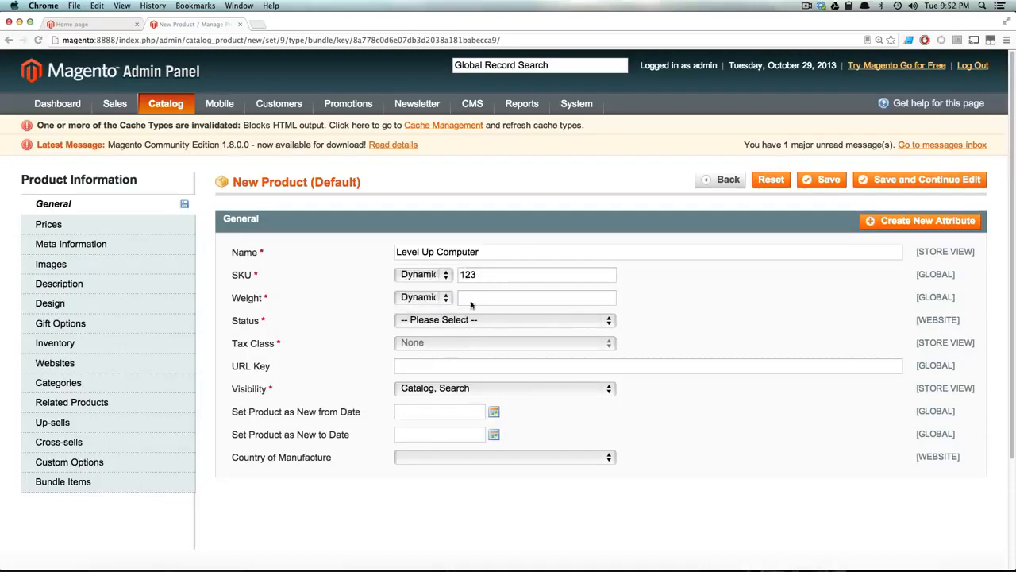
{"action": "left_click", "coordinate": [434, 274]}
{"action": "left_click", "coordinate": [434, 277]}
{"action": "key", "text": "Tab"}
Step: Change the bundle's weight type to Fixed and enter a weight of 100
{"action": "left_click", "coordinate": [429, 297]}
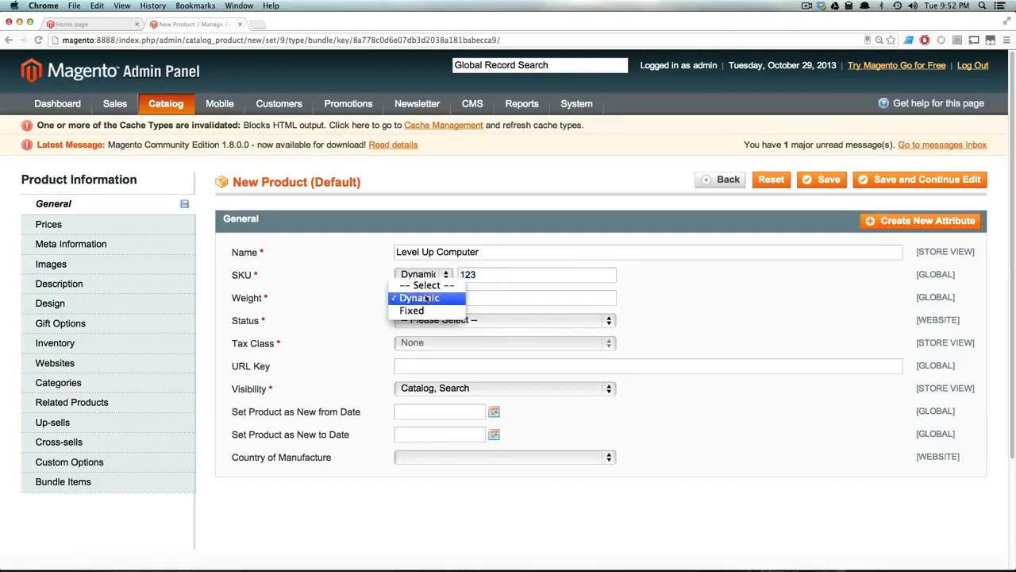
{"action": "left_click", "coordinate": [456, 309]}
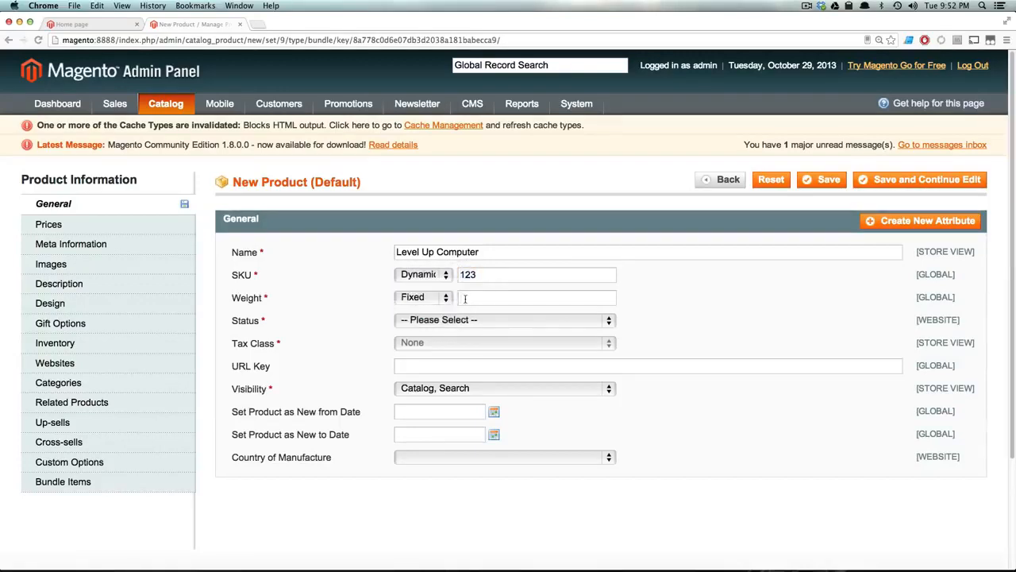
{"action": "left_click", "coordinate": [466, 298]}
{"action": "type", "text": "100"}
Step: Set the product status to Enabled and keep its visibility as Catalog, Search
{"action": "left_click", "coordinate": [443, 322]}
{"action": "left_click", "coordinate": [436, 331]}
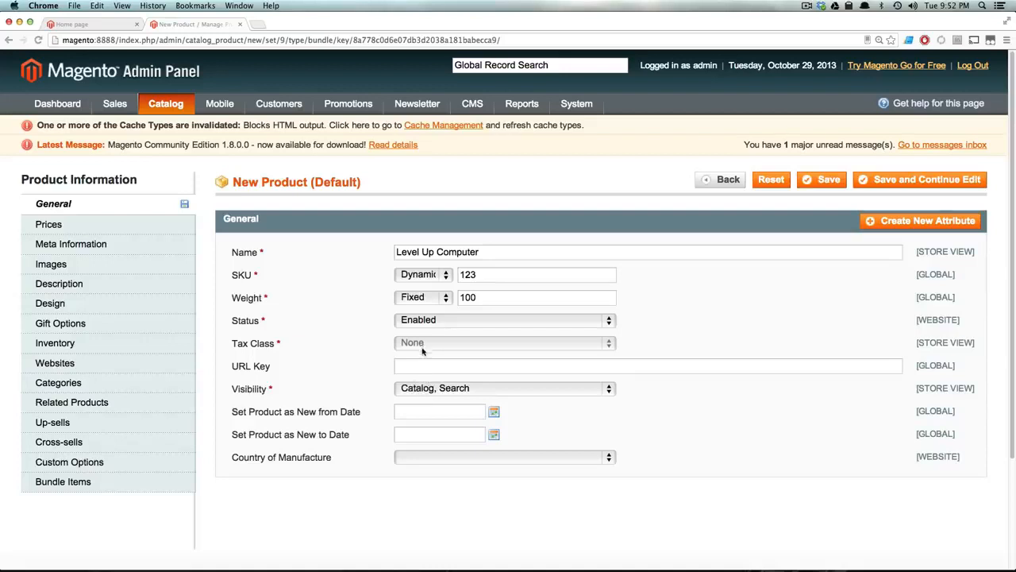
{"action": "left_click", "coordinate": [438, 390]}
{"action": "left_click", "coordinate": [460, 391]}
Step: In the product's price settings, keep the price type as Dynamic
{"action": "left_click", "coordinate": [52, 226]}
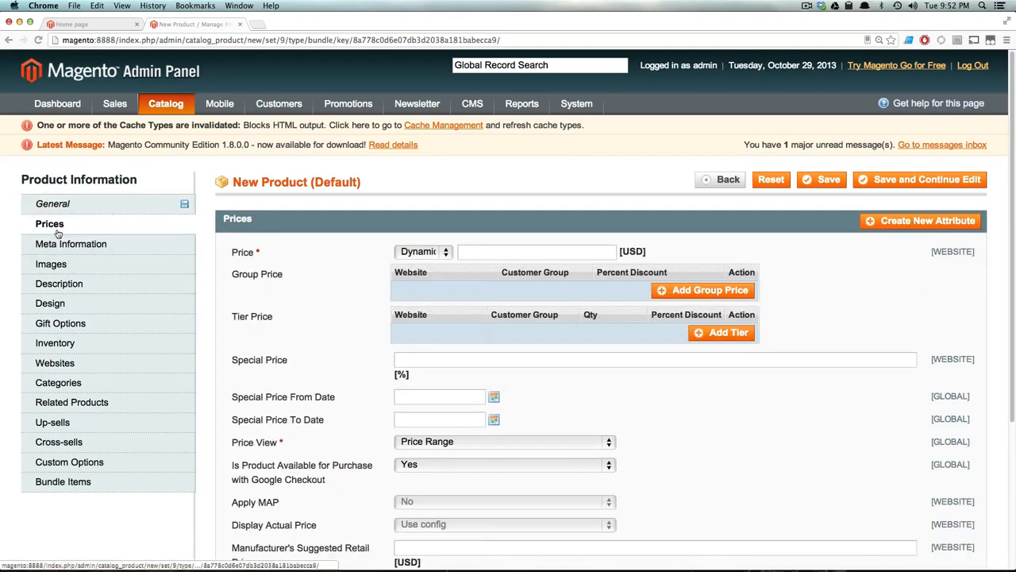
{"action": "left_click", "coordinate": [449, 253]}
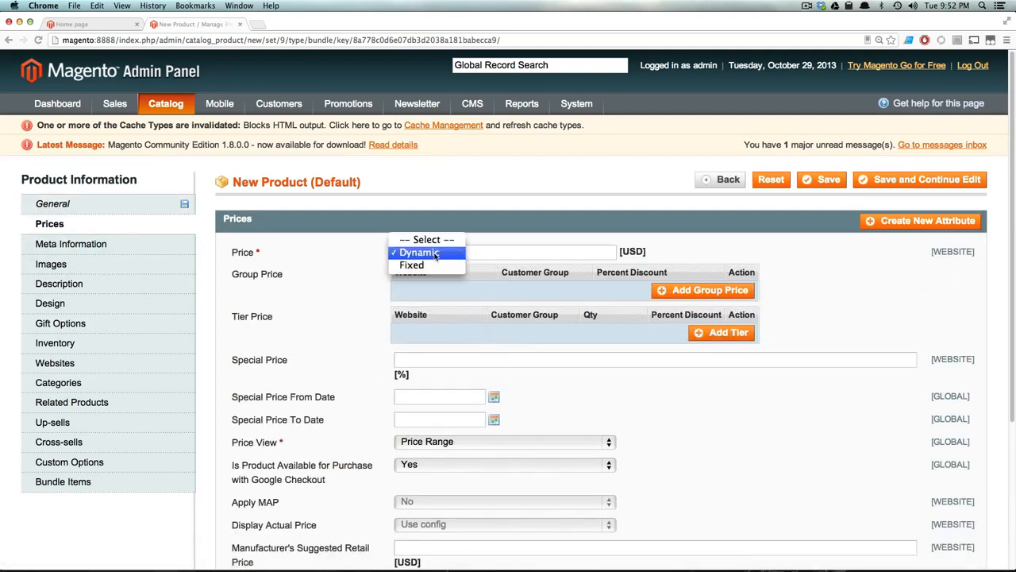
{"action": "left_click", "coordinate": [442, 252]}
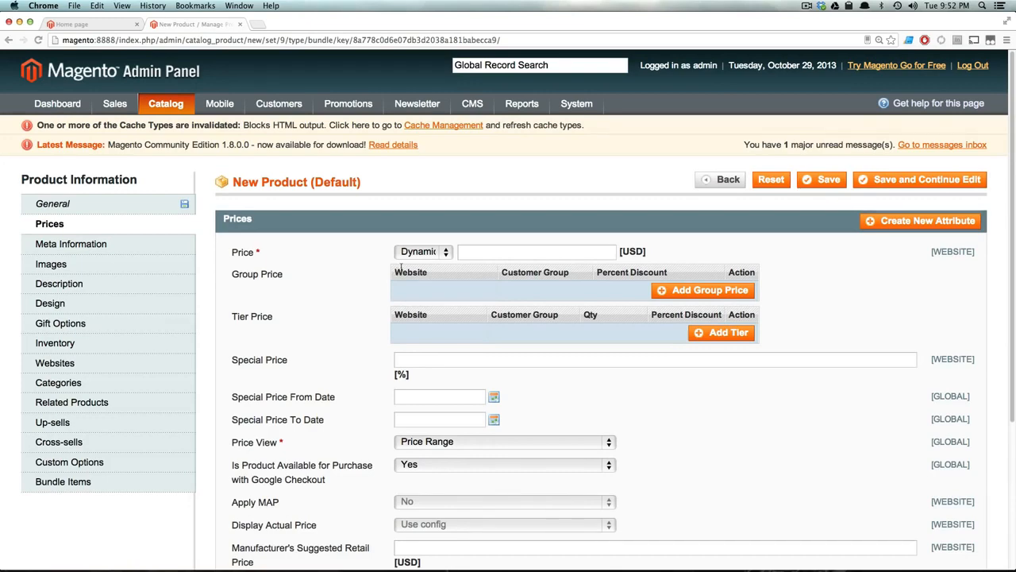
Step: Fill both the Description and Short Description with the clipboard history text beginning "6 of our most popular blooms"
{"action": "left_click", "coordinate": [166, 243]}
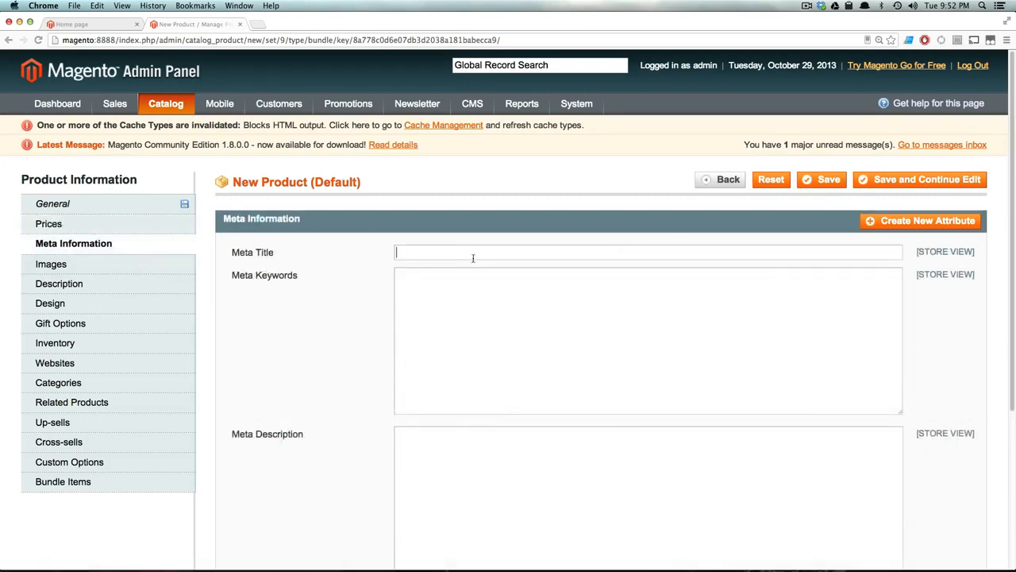
{"action": "left_click", "coordinate": [86, 271]}
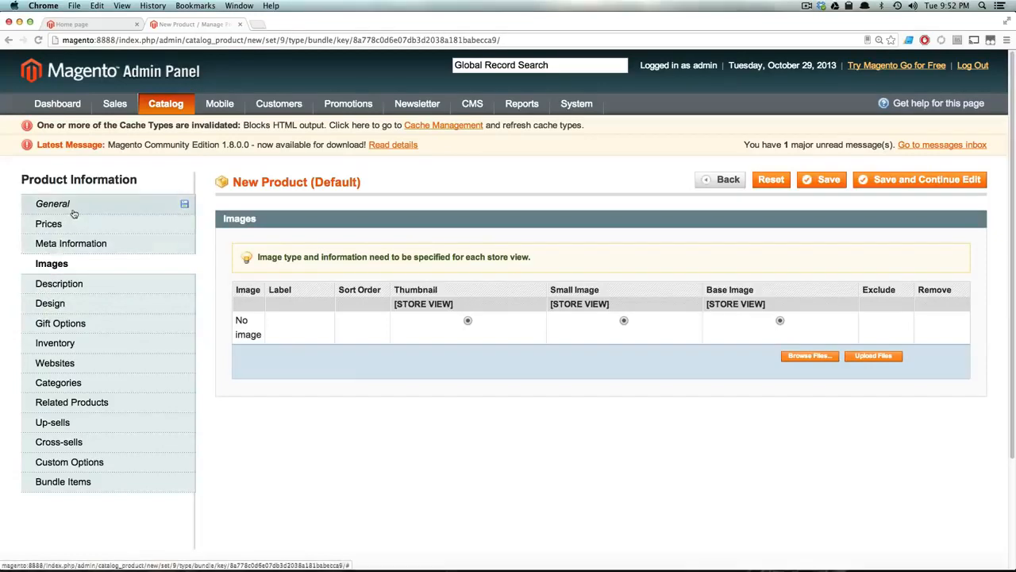
{"action": "left_click", "coordinate": [127, 285]}
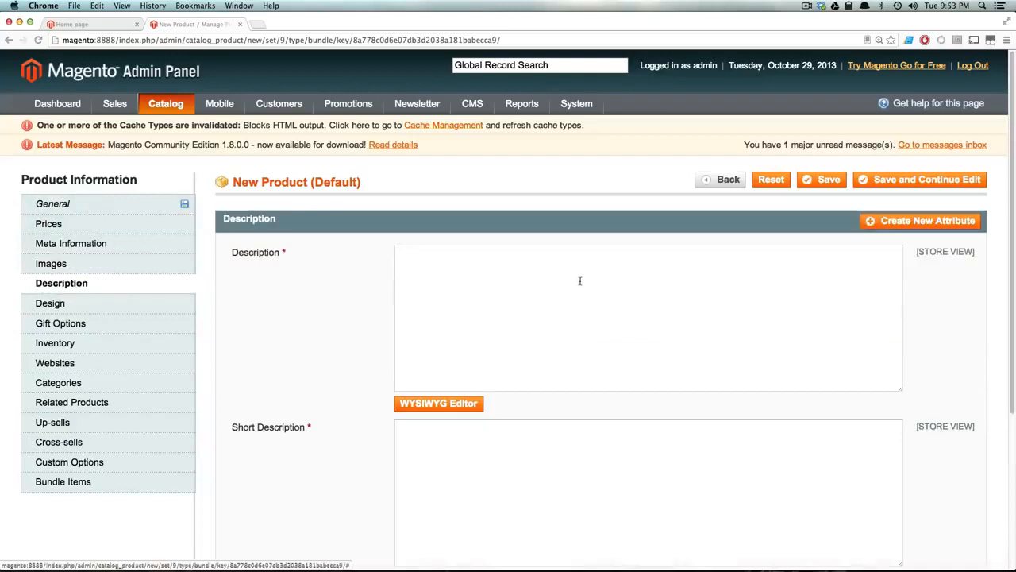
{"action": "left_click", "coordinate": [585, 286]}
{"action": "key", "text": "super+shift+v"}
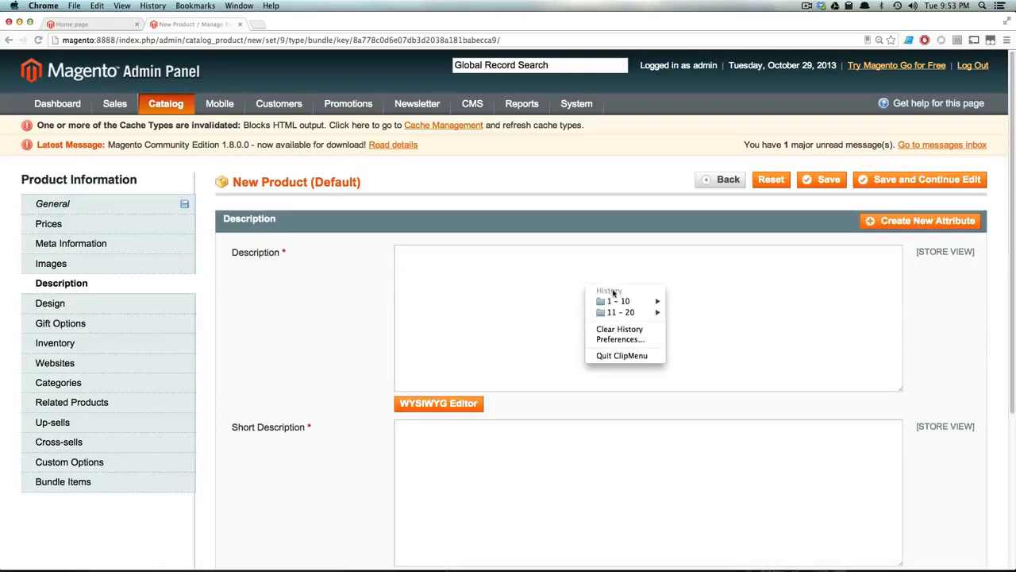
{"action": "mouse_move", "coordinate": [620, 301]}
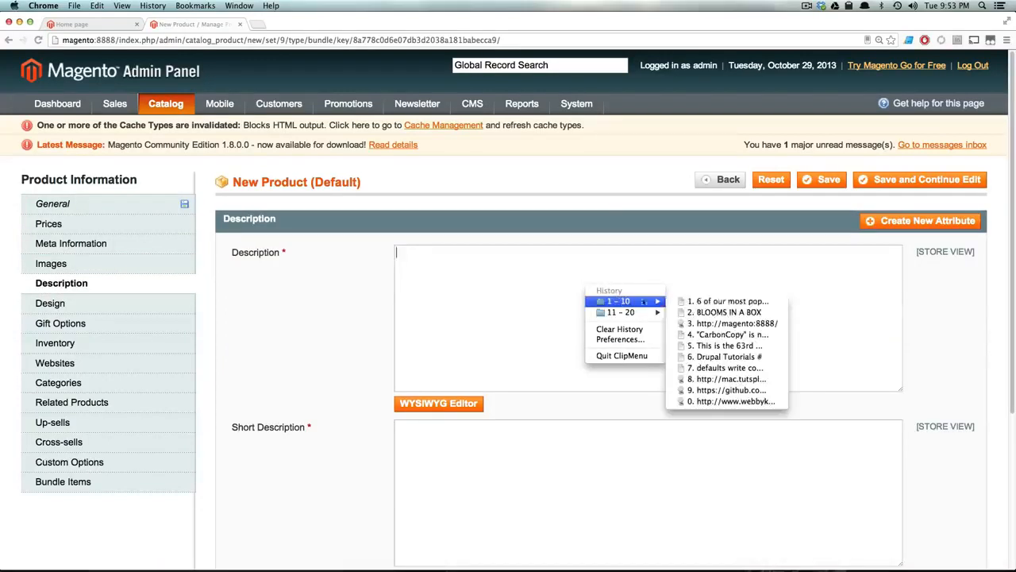
{"action": "left_click", "coordinate": [737, 306]}
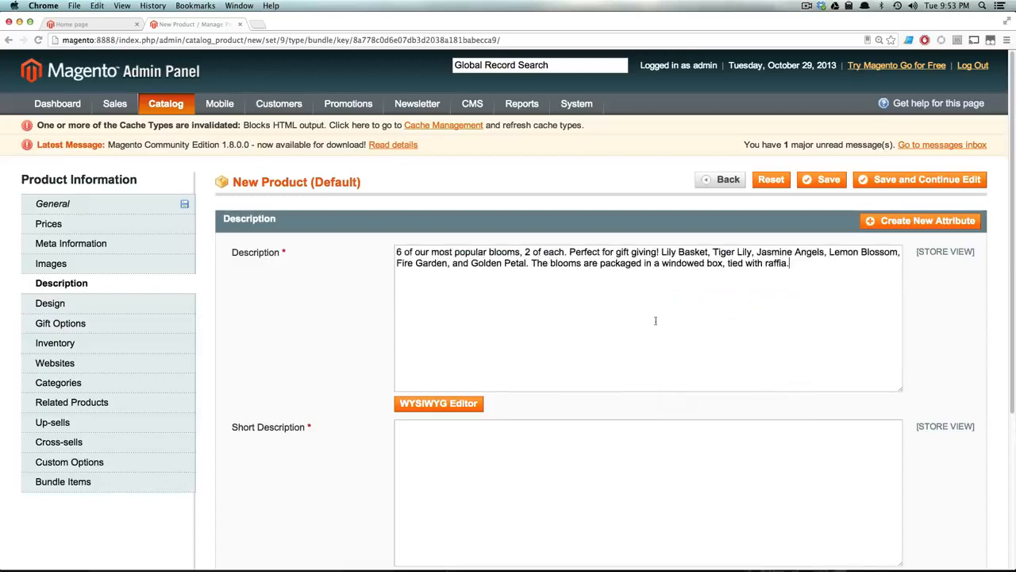
{"action": "left_click", "coordinate": [597, 453]}
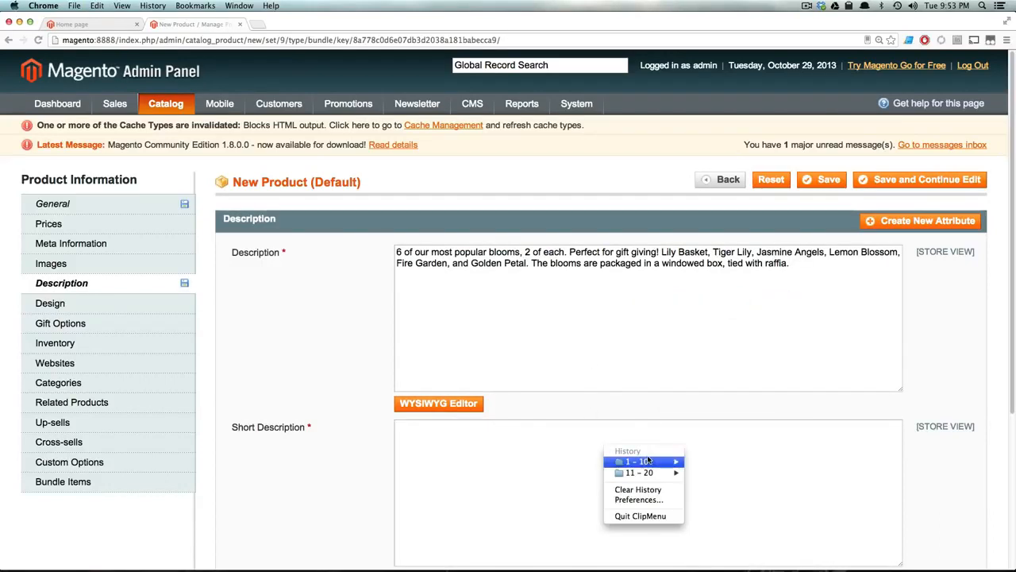
{"action": "mouse_move", "coordinate": [641, 461]}
{"action": "left_click", "coordinate": [794, 460]}
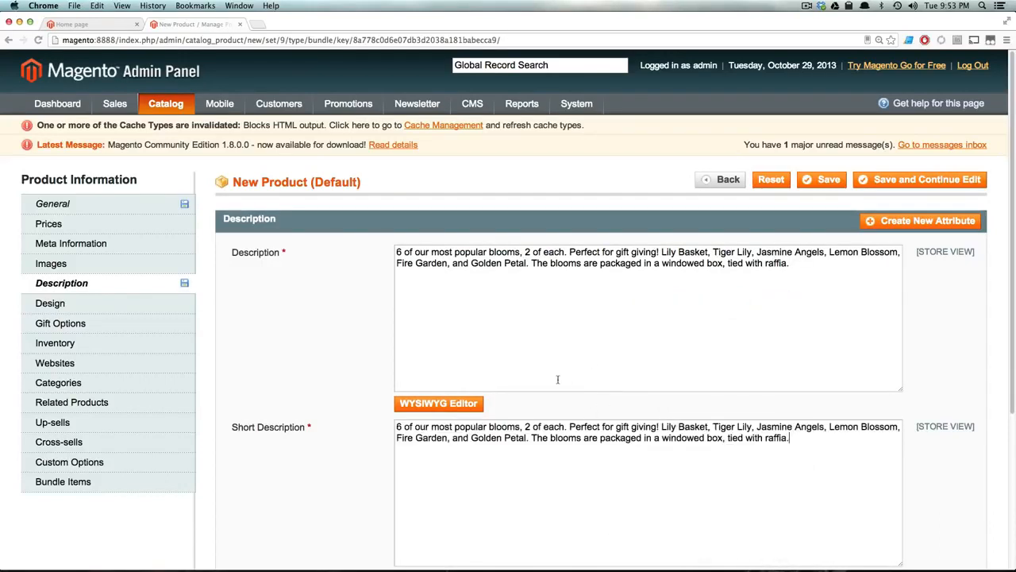
Step: Leave the Design and Gift Options settings as they are and set the inventory's Stock Availability to In Stock
{"action": "left_click", "coordinate": [80, 303]}
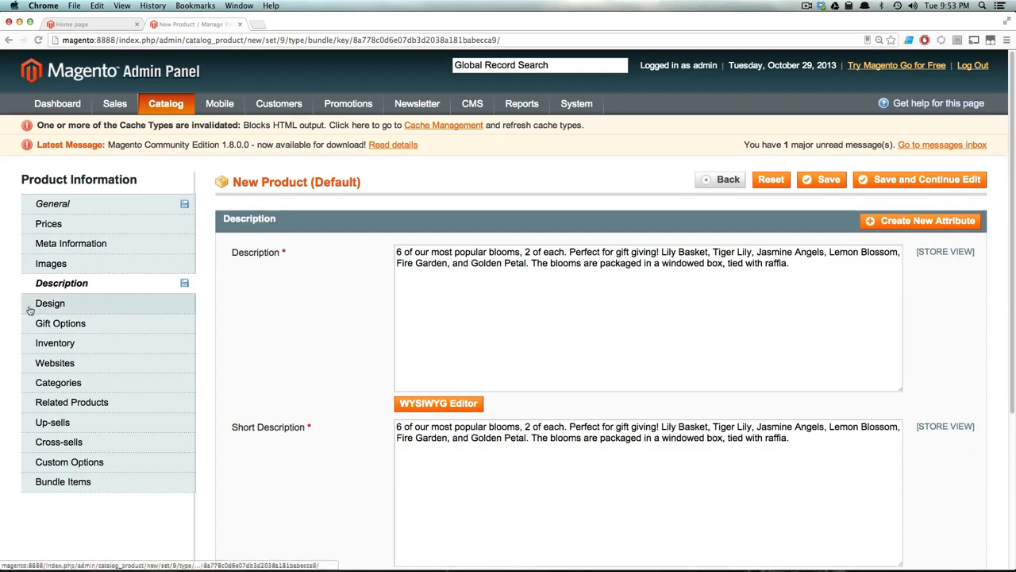
{"action": "left_click", "coordinate": [120, 323]}
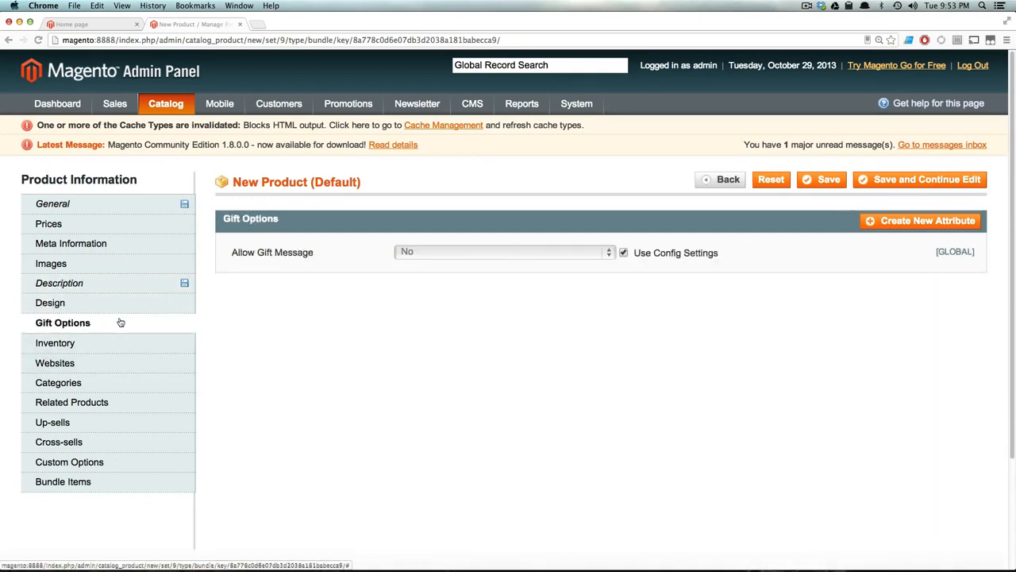
{"action": "left_click", "coordinate": [117, 307]}
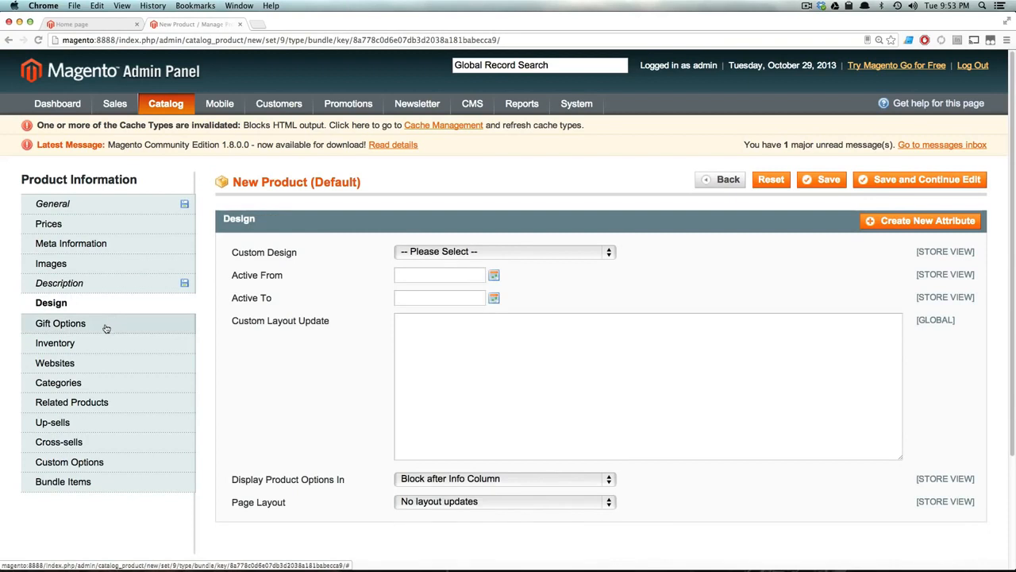
{"action": "left_click", "coordinate": [108, 326]}
{"action": "left_click", "coordinate": [100, 345]}
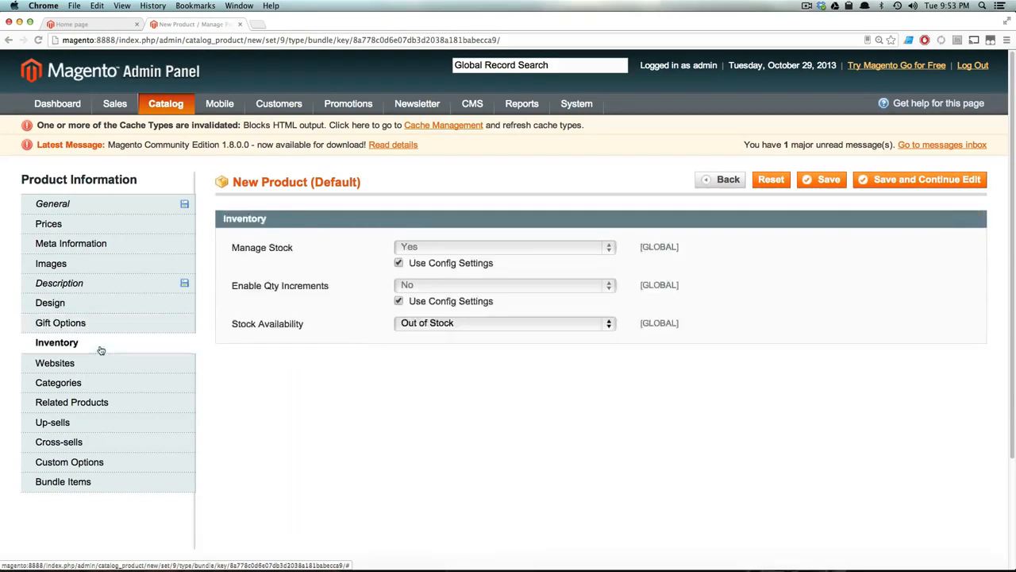
{"action": "left_click", "coordinate": [452, 323]}
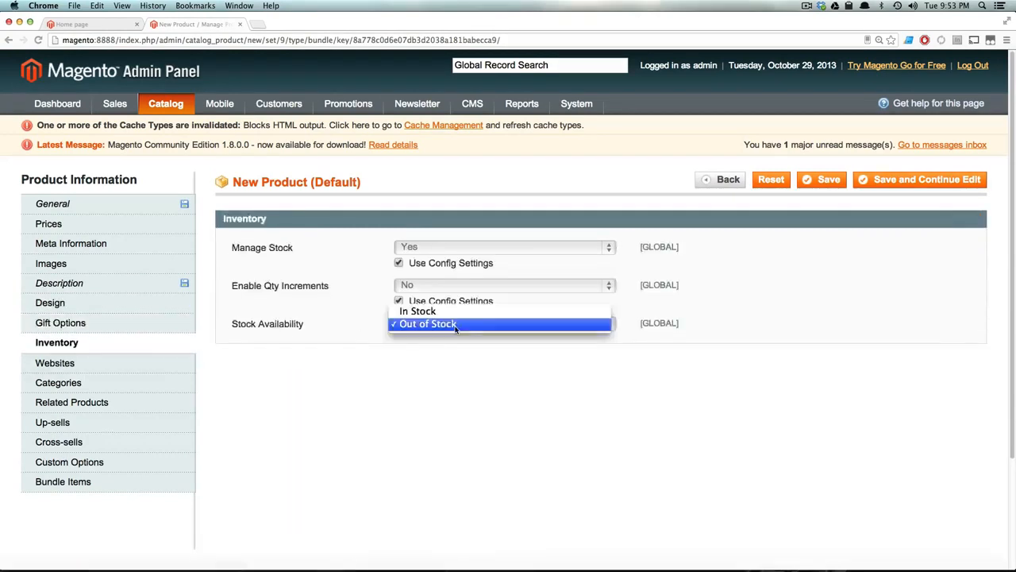
{"action": "left_click", "coordinate": [451, 312]}
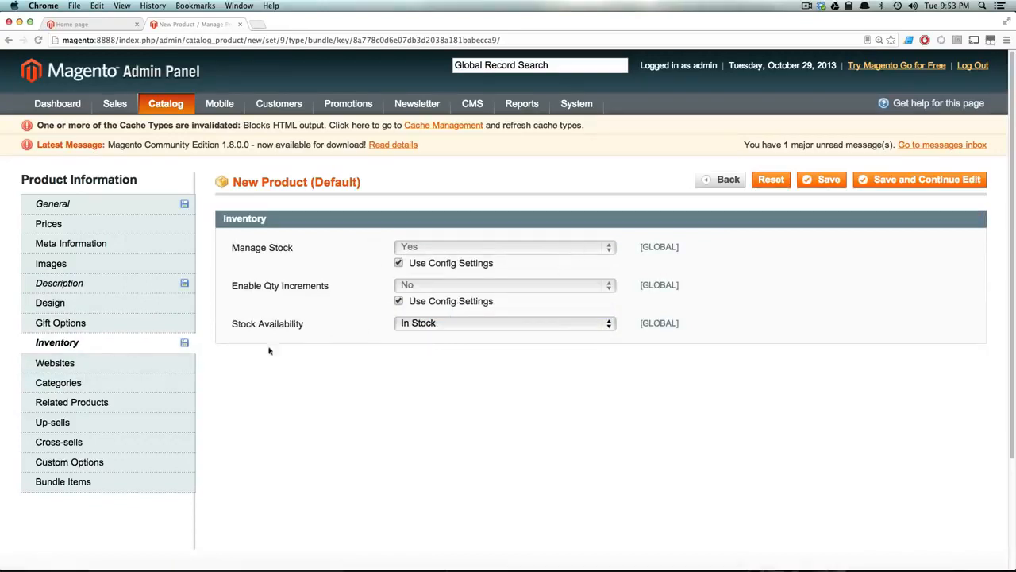
Step: Assign the product to Main Website and to the Root Catalog, Electronics, Computers and Build Your Own categories
{"action": "left_click", "coordinate": [109, 364]}
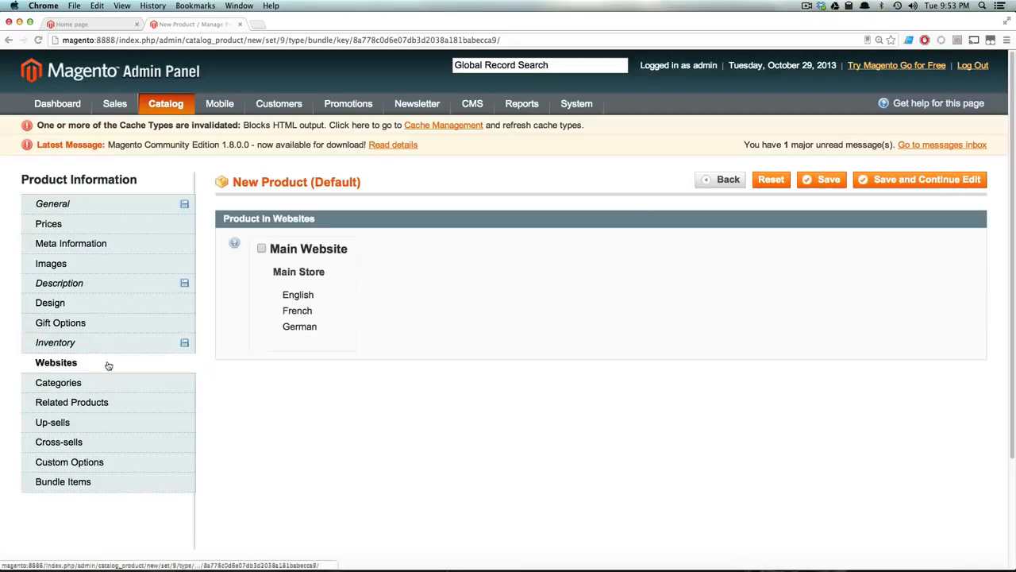
{"action": "left_click", "coordinate": [263, 250]}
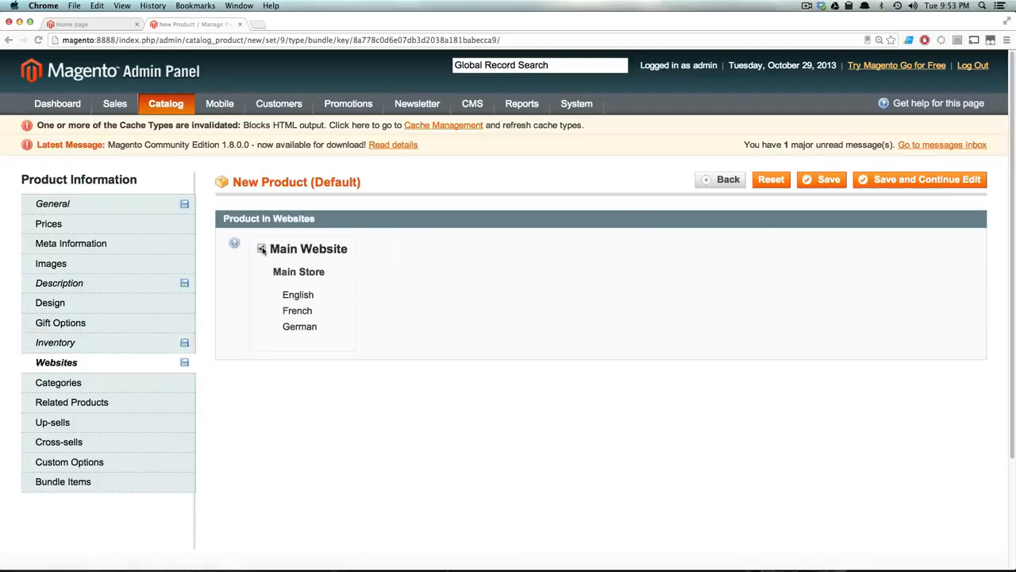
{"action": "left_click", "coordinate": [131, 388]}
{"action": "left_click", "coordinate": [259, 243]}
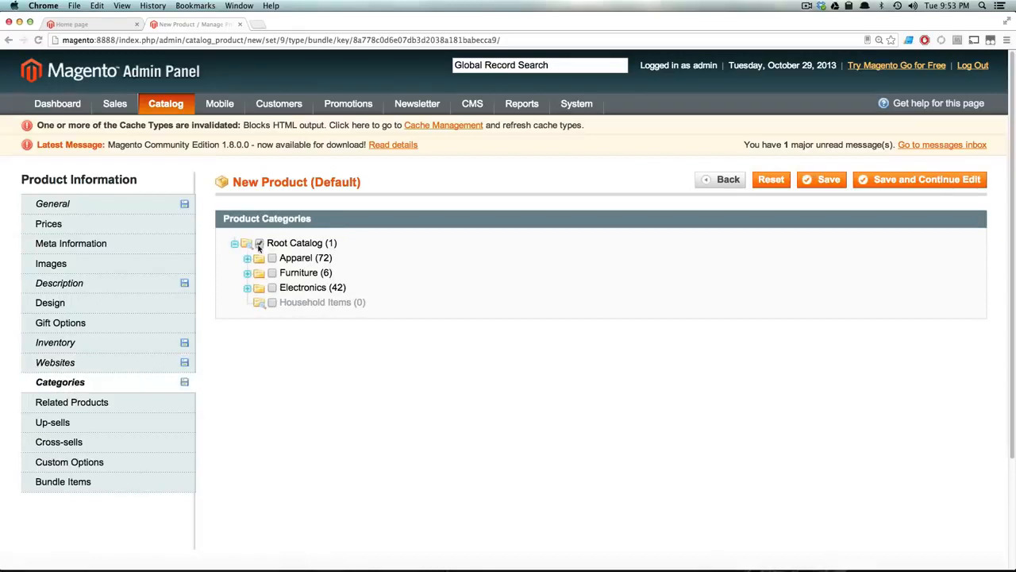
{"action": "left_click", "coordinate": [272, 287]}
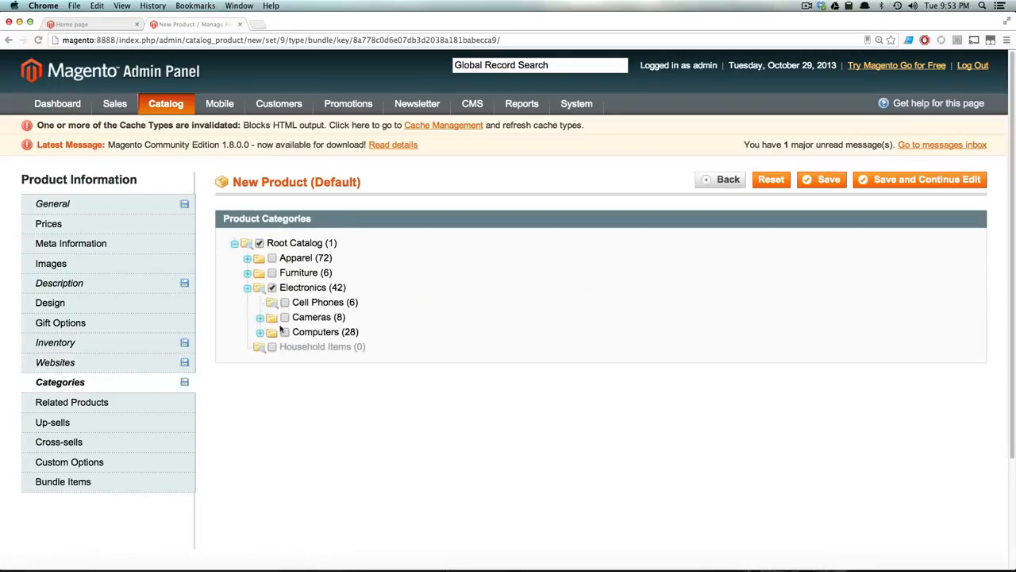
{"action": "left_click", "coordinate": [285, 332]}
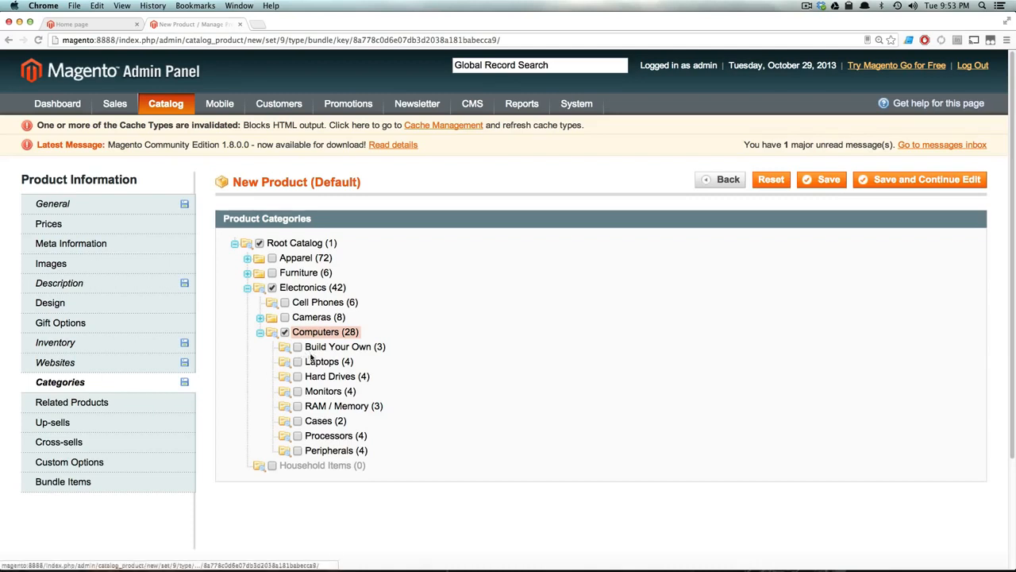
{"action": "left_click", "coordinate": [298, 347]}
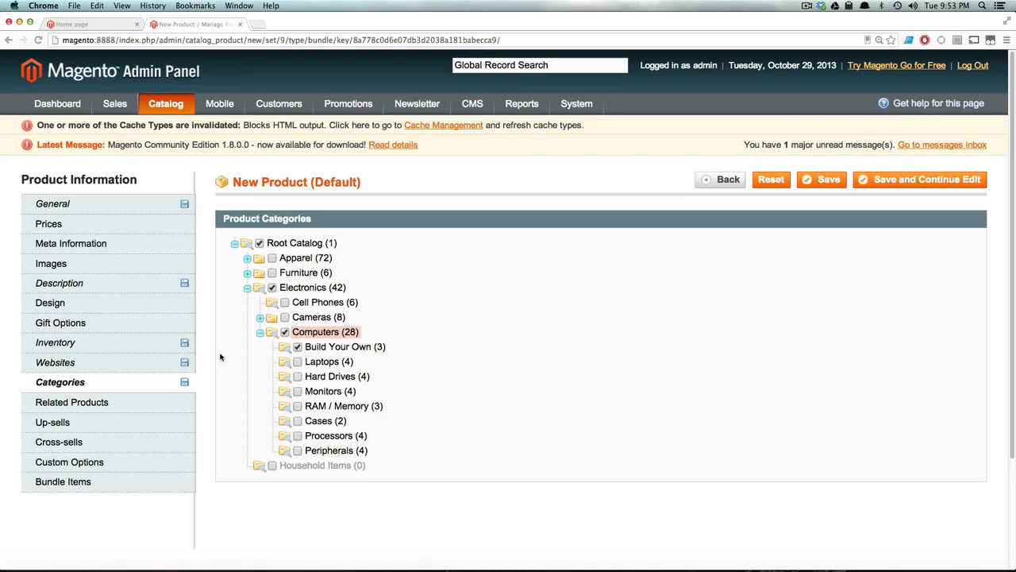
Step: Review the Related Products and Custom Options sections, reading the notice about custom options on the bundle
{"action": "left_click", "coordinate": [80, 404]}
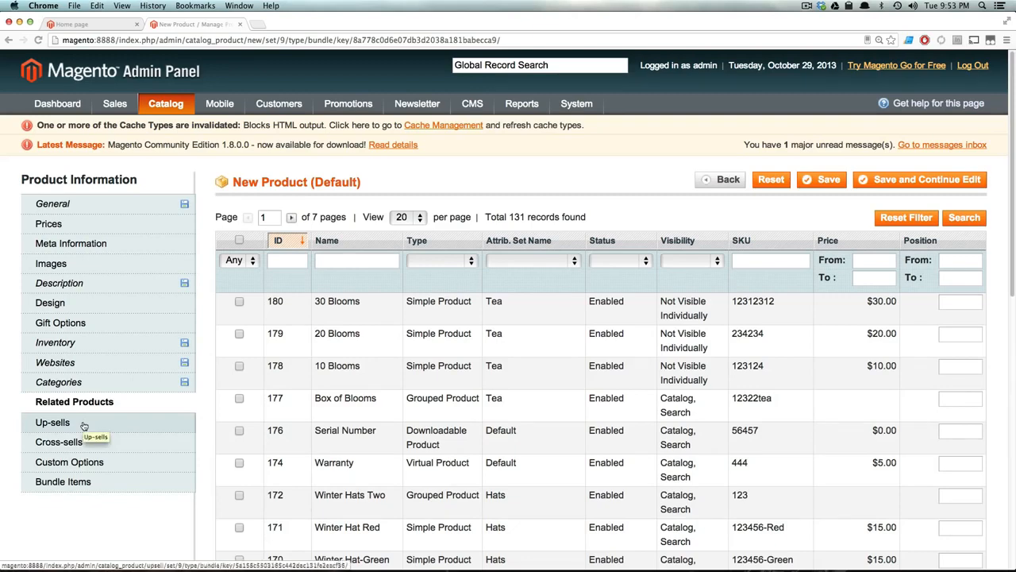
{"action": "left_click", "coordinate": [82, 469]}
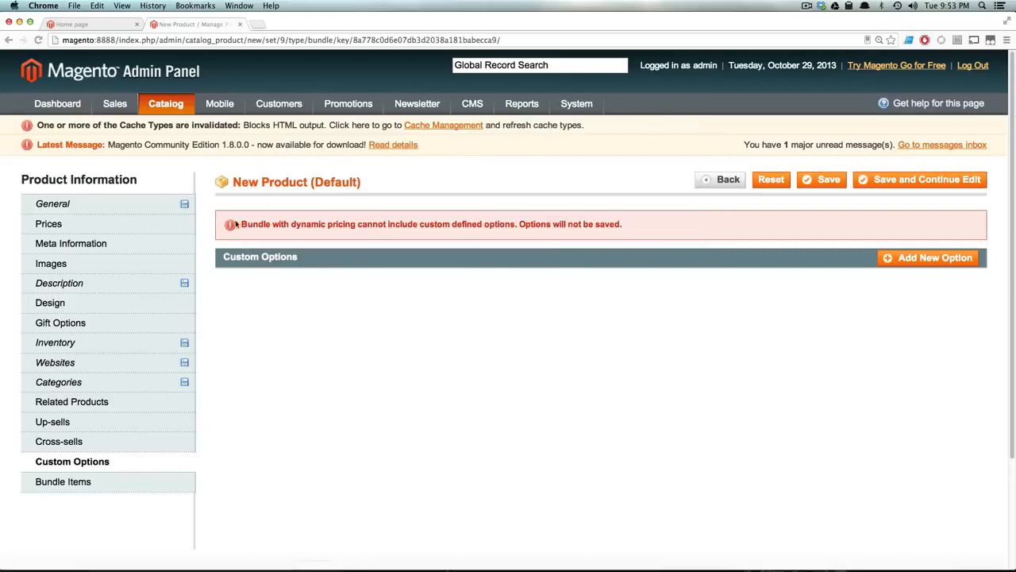
{"action": "left_click_drag", "start_coordinate": [240, 224], "coordinate": [605, 226]}
{"action": "left_click", "coordinate": [547, 238]}
Step: In the bundle item settings, keep Ship Bundle Items set to Together
{"action": "left_click", "coordinate": [70, 483]}
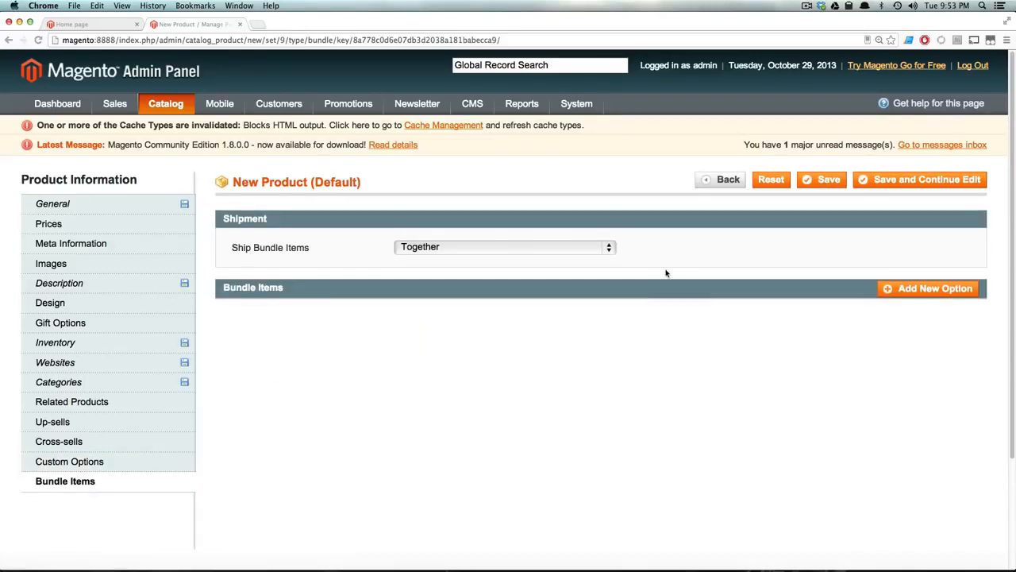
{"action": "scroll", "coordinate": [672, 273], "scroll_direction": "down", "scroll_amount": 2}
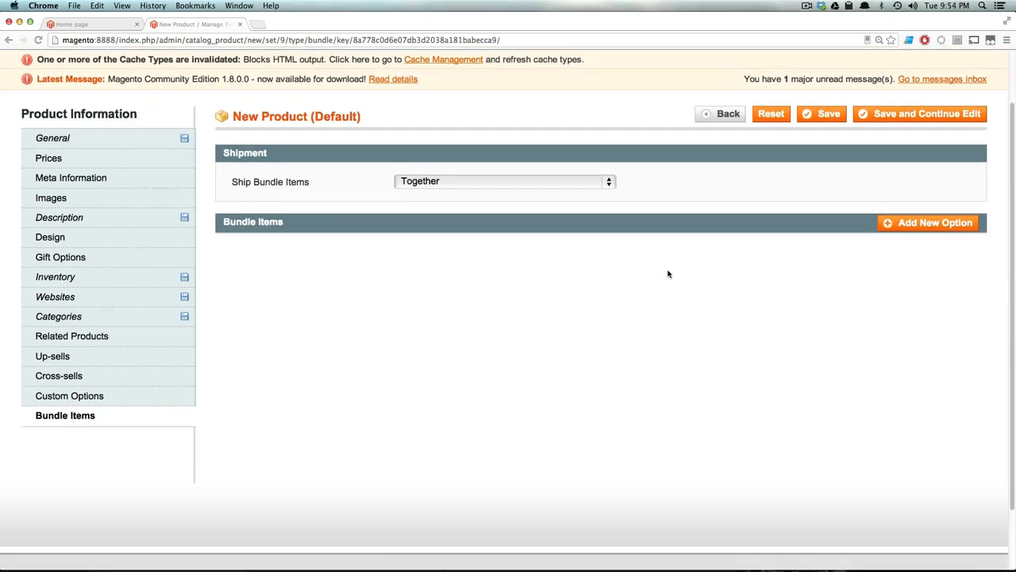
{"action": "left_click", "coordinate": [529, 185]}
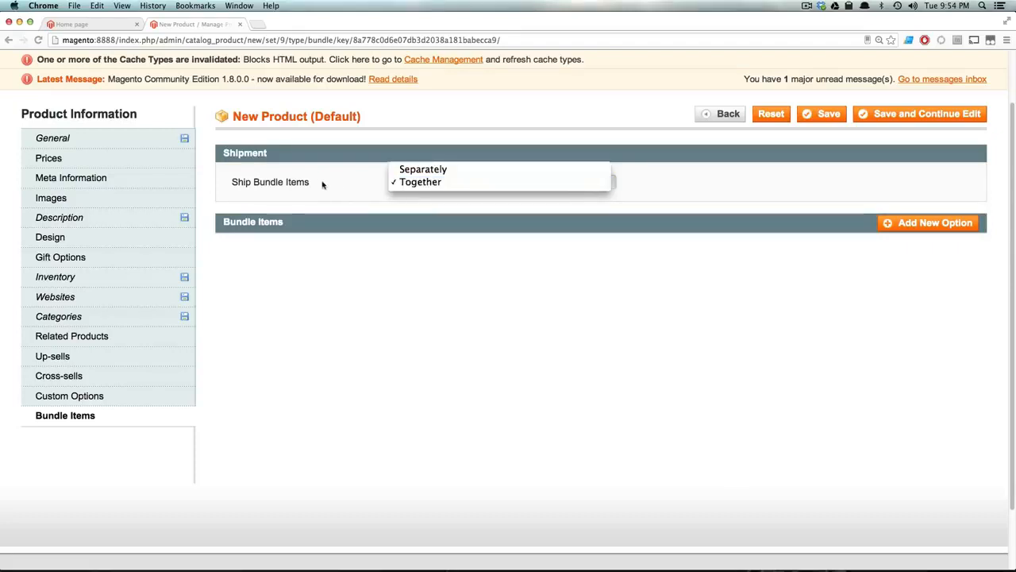
{"action": "left_click", "coordinate": [438, 185]}
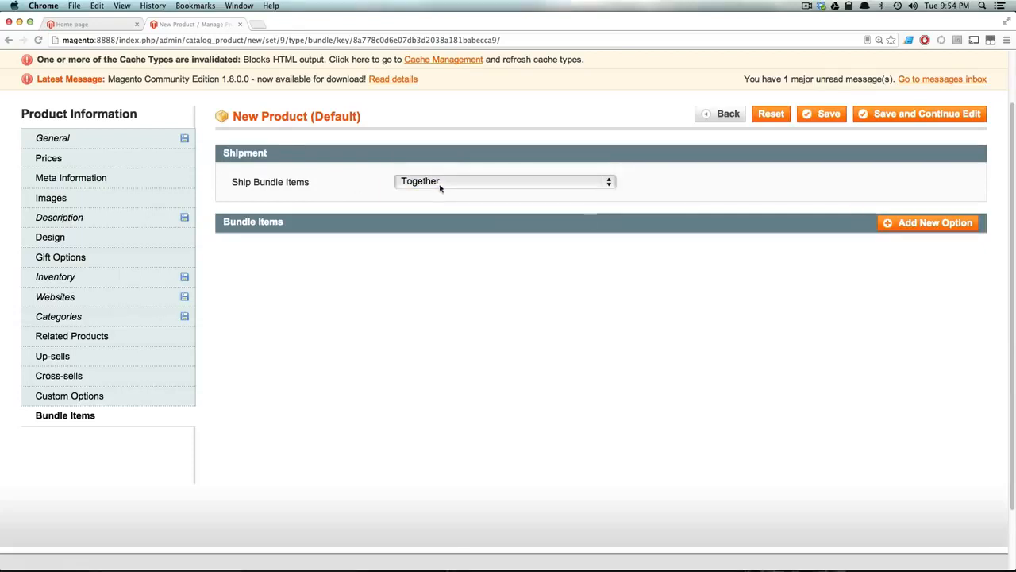
Step: Add a bundle option titled "Processor" with Radio Buttons as input type, required set to Yes and position 0
{"action": "left_click", "coordinate": [891, 225]}
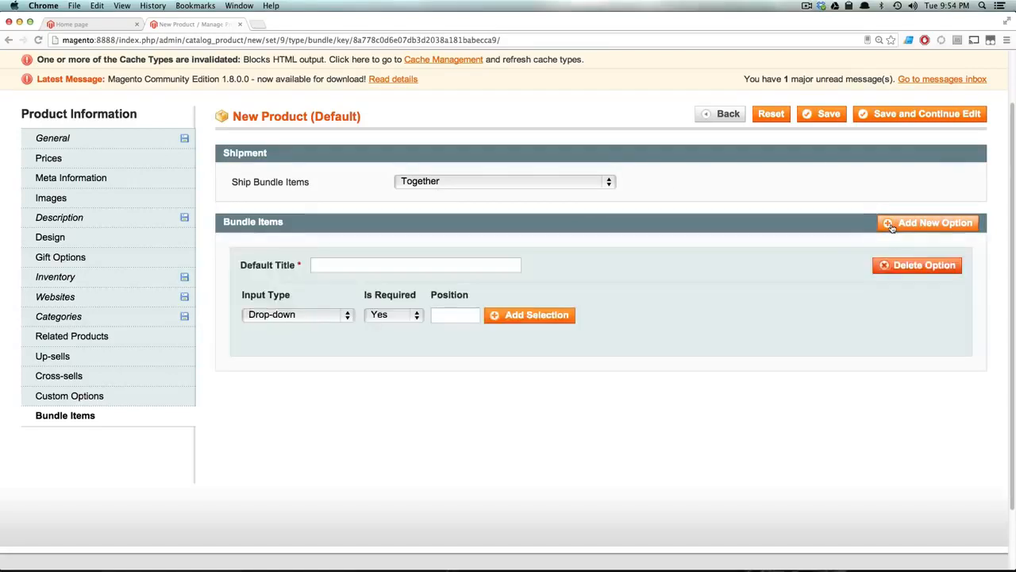
{"action": "left_click", "coordinate": [321, 316]}
{"action": "left_click", "coordinate": [346, 289]}
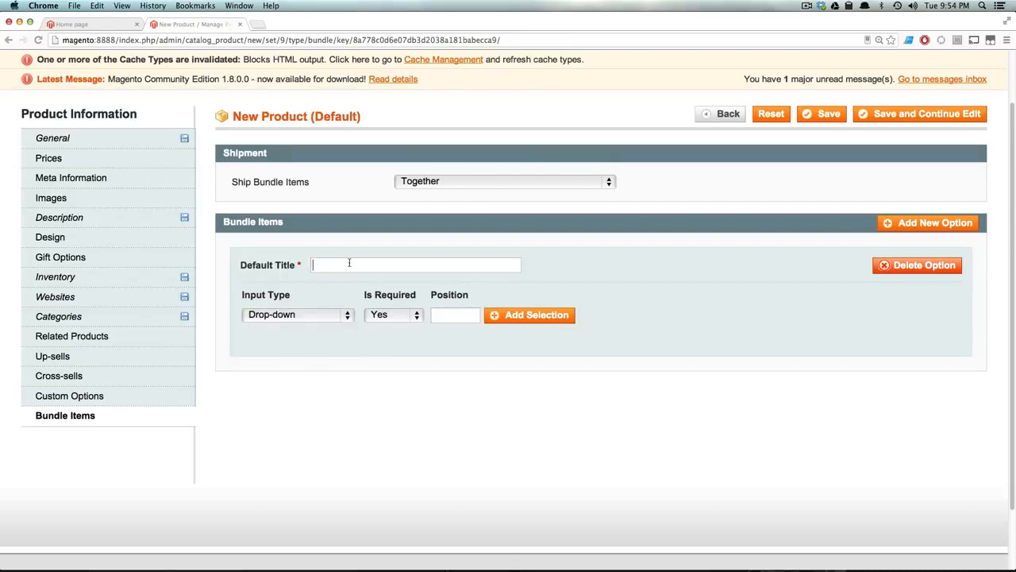
{"action": "type", "text": "C"}
{"action": "type", "text": "rocessor"}
{"action": "left_click", "coordinate": [296, 314]}
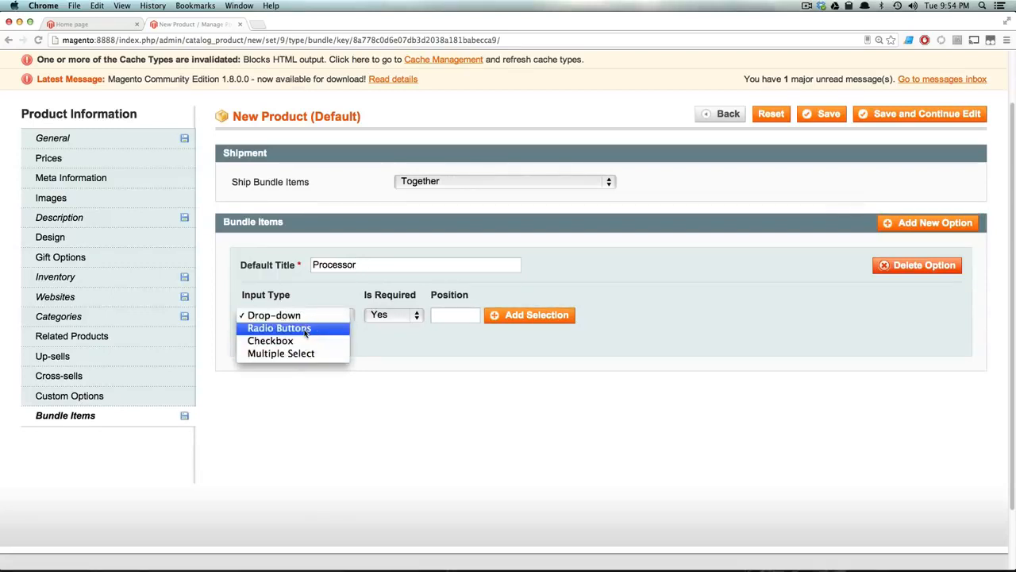
{"action": "left_click", "coordinate": [305, 329]}
{"action": "left_click", "coordinate": [384, 317]}
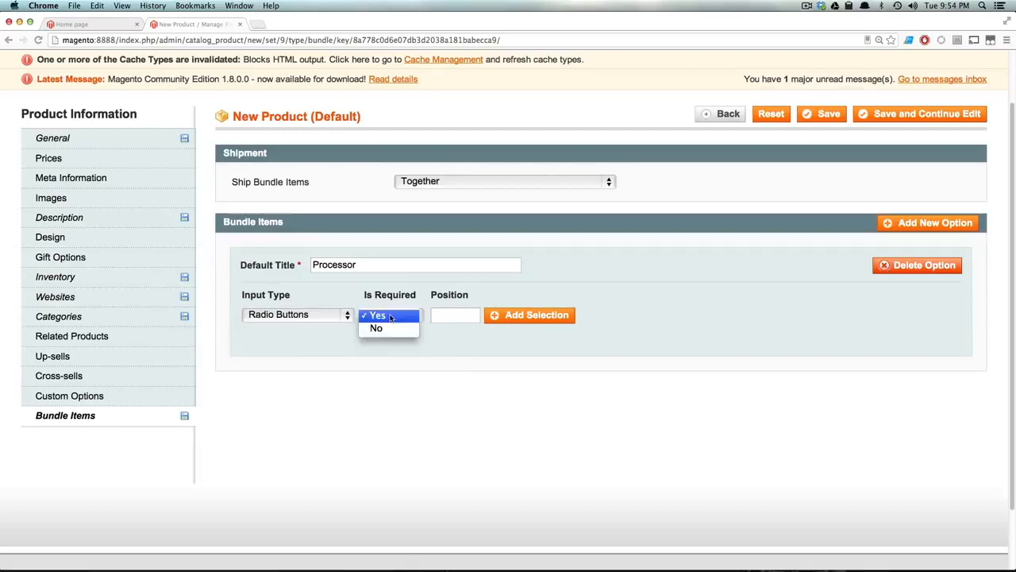
{"action": "left_click", "coordinate": [447, 316]}
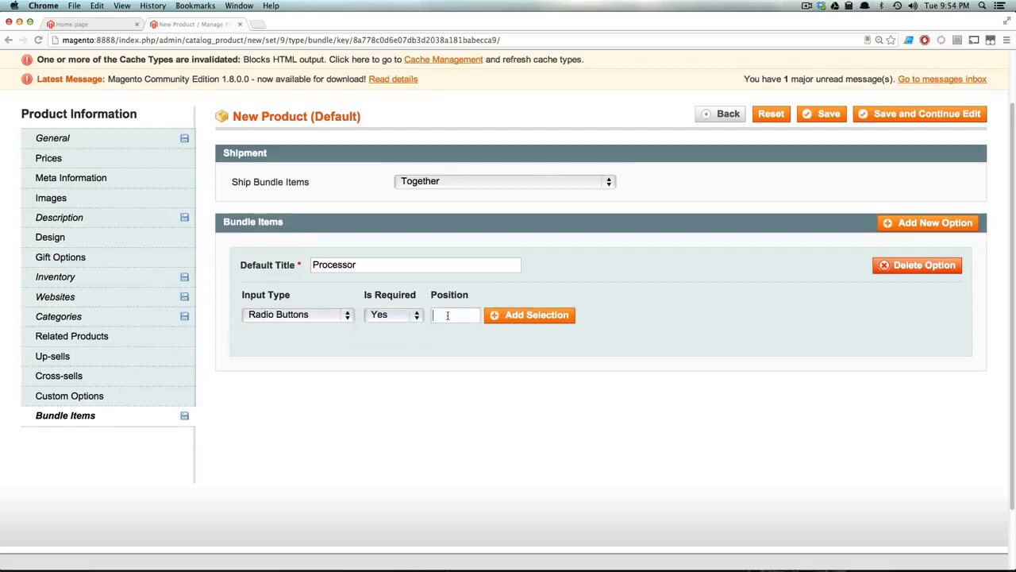
{"action": "type", "text": "0"}
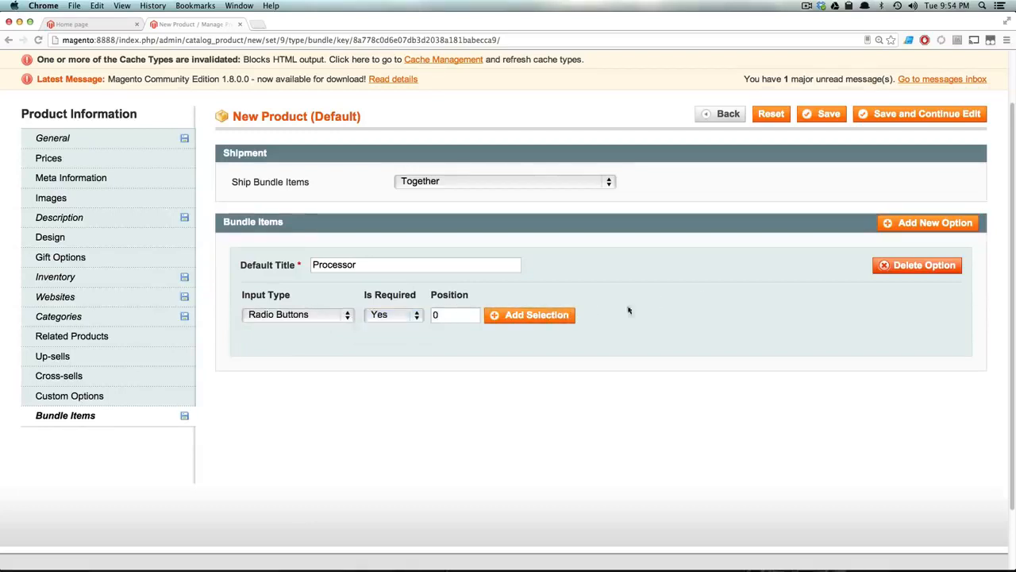
Step: Start a product selection for the Processor option, search by the CPU attribute set and select all the listed processors
{"action": "left_click", "coordinate": [538, 317]}
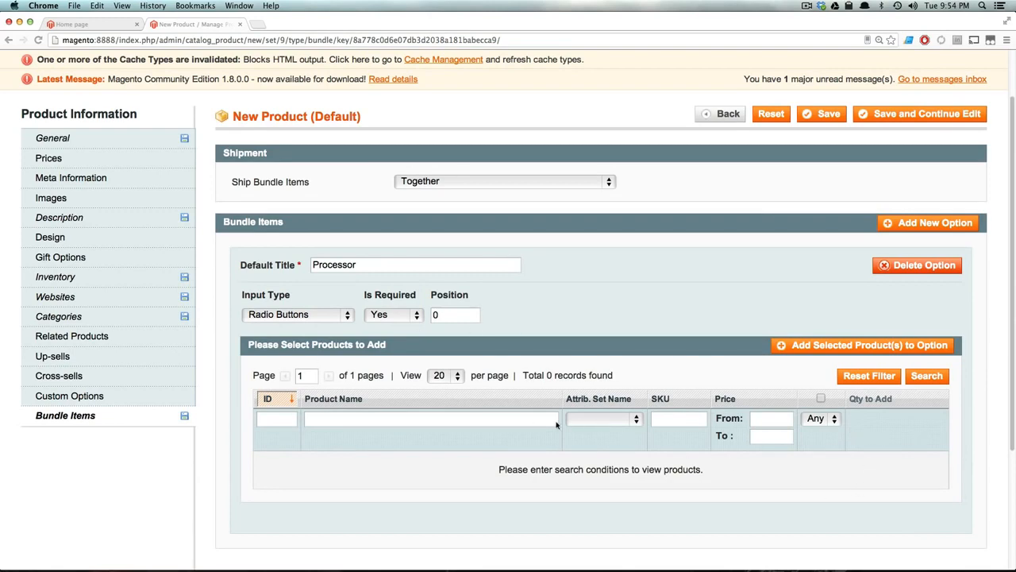
{"action": "left_click", "coordinate": [322, 419]}
{"action": "left_click", "coordinate": [614, 423]}
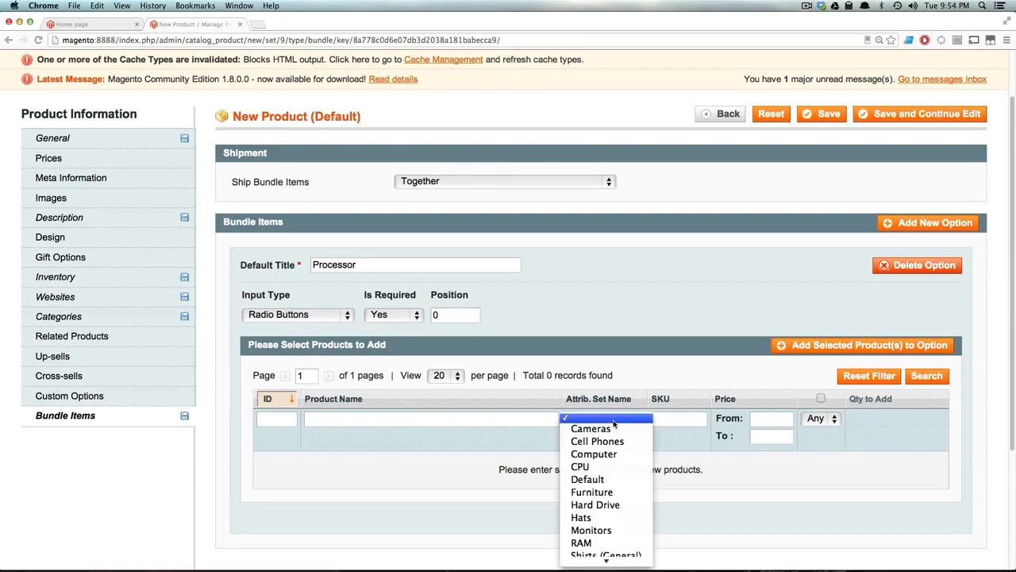
{"action": "left_click", "coordinate": [602, 468]}
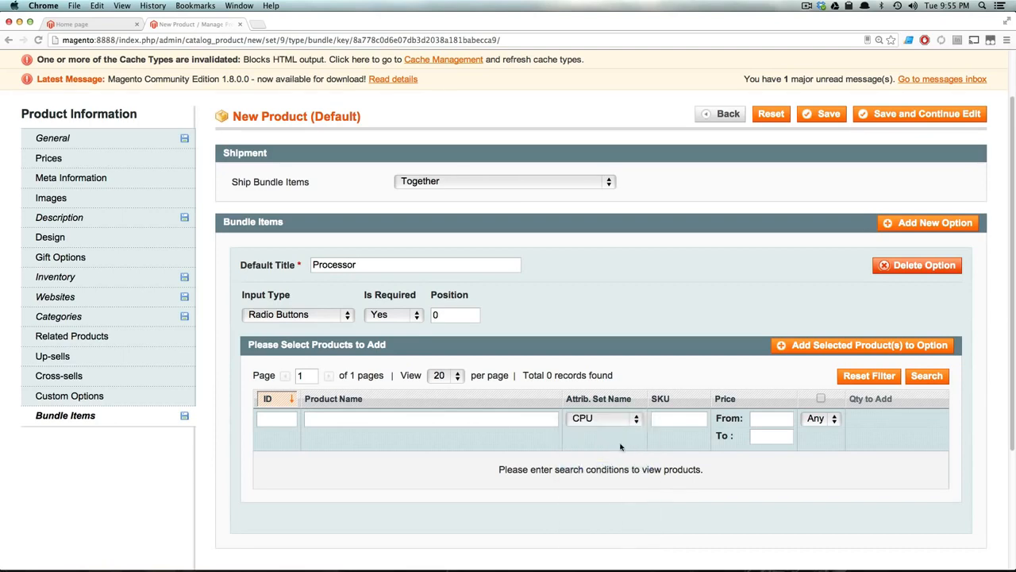
{"action": "left_click", "coordinate": [927, 376]}
{"action": "scroll", "coordinate": [383, 421], "scroll_direction": "down", "scroll_amount": 1}
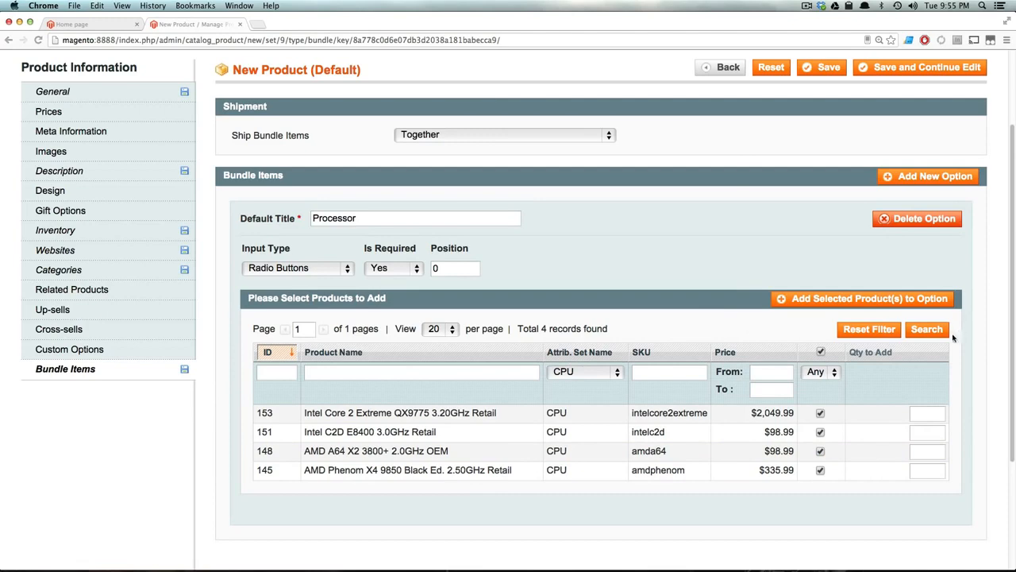
{"action": "scroll", "coordinate": [708, 356], "scroll_direction": "down", "scroll_amount": 4}
{"action": "scroll", "coordinate": [709, 356], "scroll_direction": "up", "scroll_amount": 5}
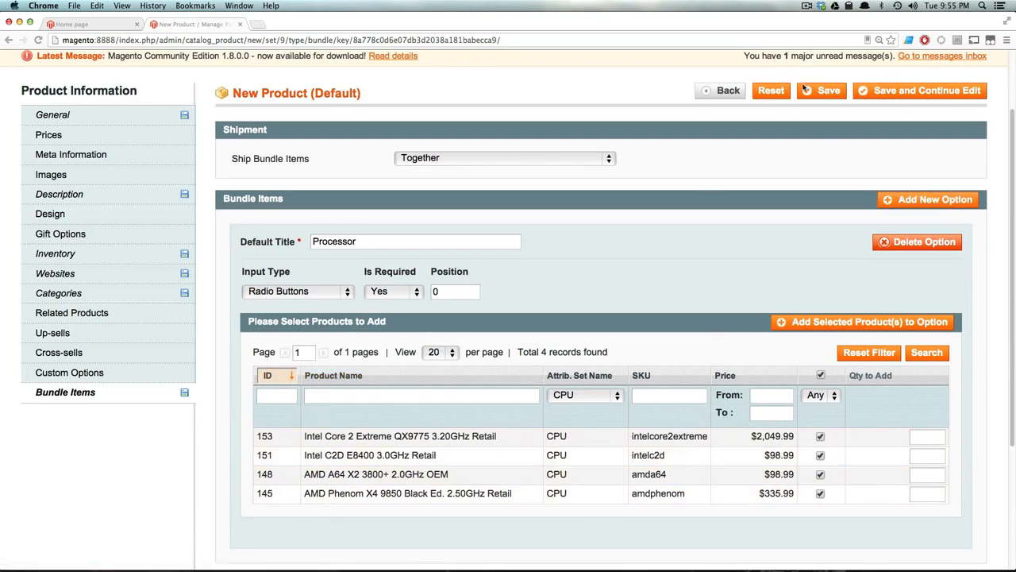
Step: Change the product's SKU to 1232342 and save the product while keeping it open for editing
{"action": "left_click", "coordinate": [867, 92]}
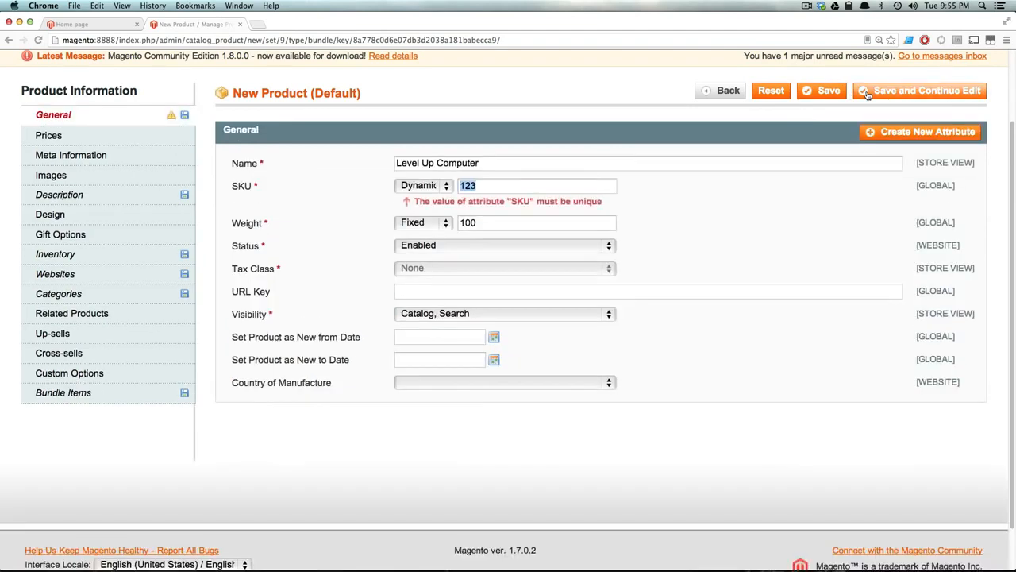
{"action": "left_click", "coordinate": [421, 187]}
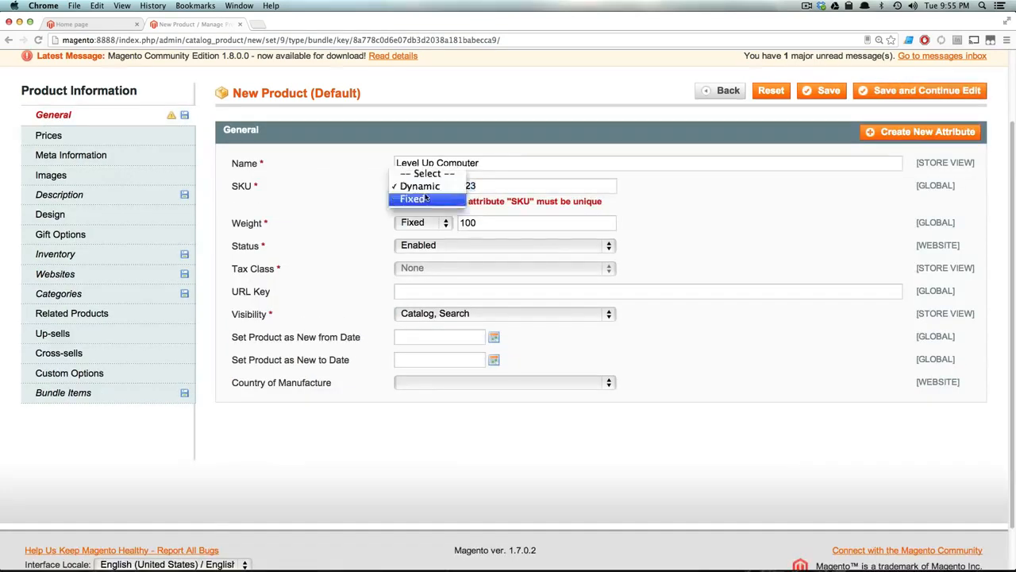
{"action": "left_click", "coordinate": [560, 182]}
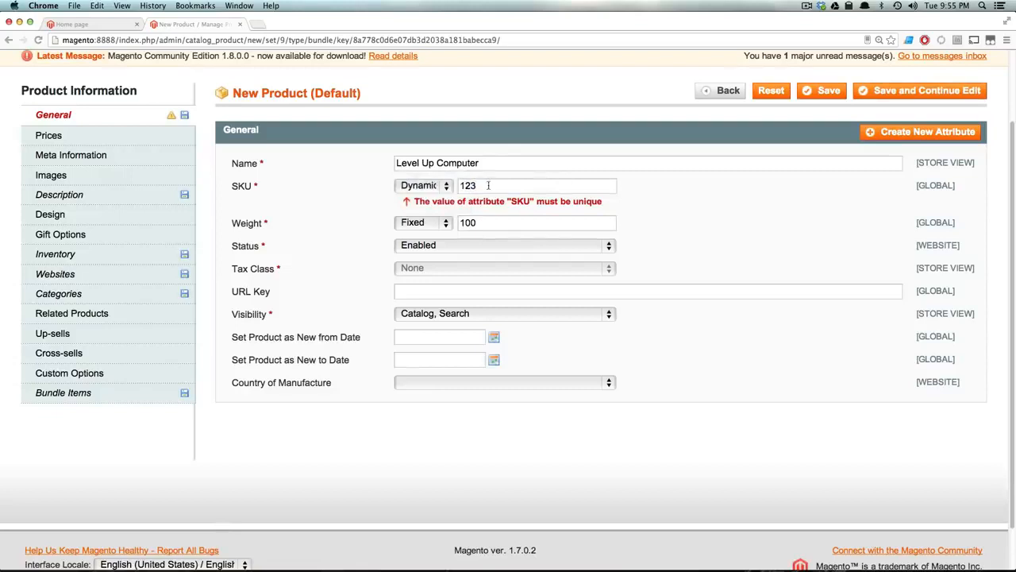
{"action": "type", "text": "2342"}
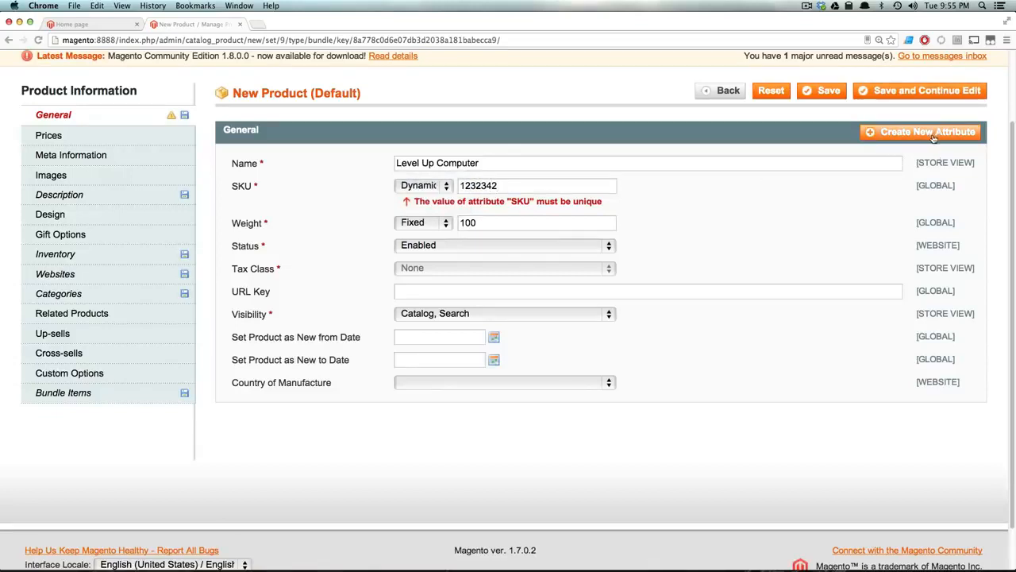
{"action": "left_click", "coordinate": [867, 91]}
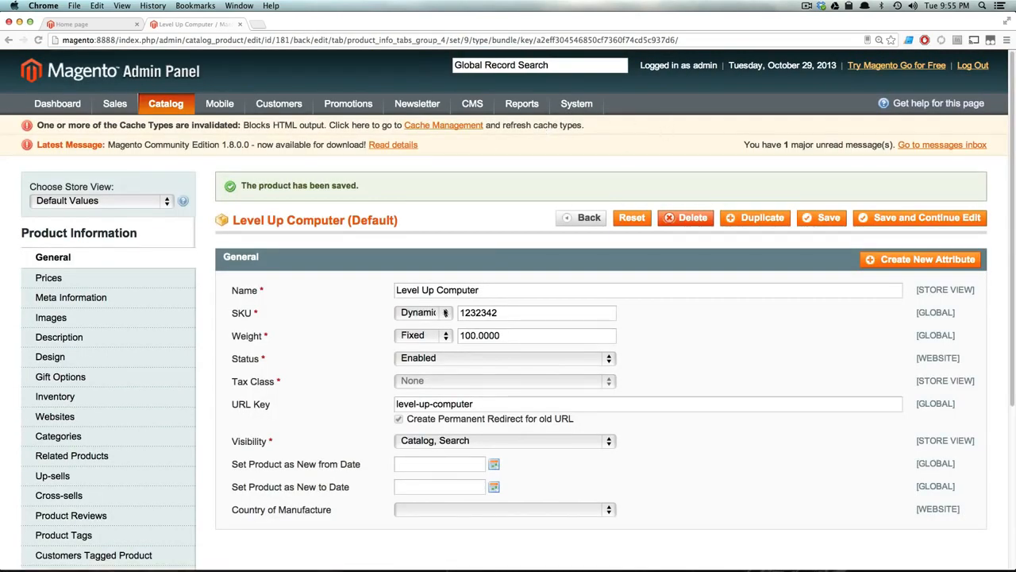
Step: Check the storefront's Build Your Own category under Electronics > Computers for the new bundle product
{"action": "left_click", "coordinate": [71, 25]}
{"action": "mouse_move", "coordinate": [286, 155]}
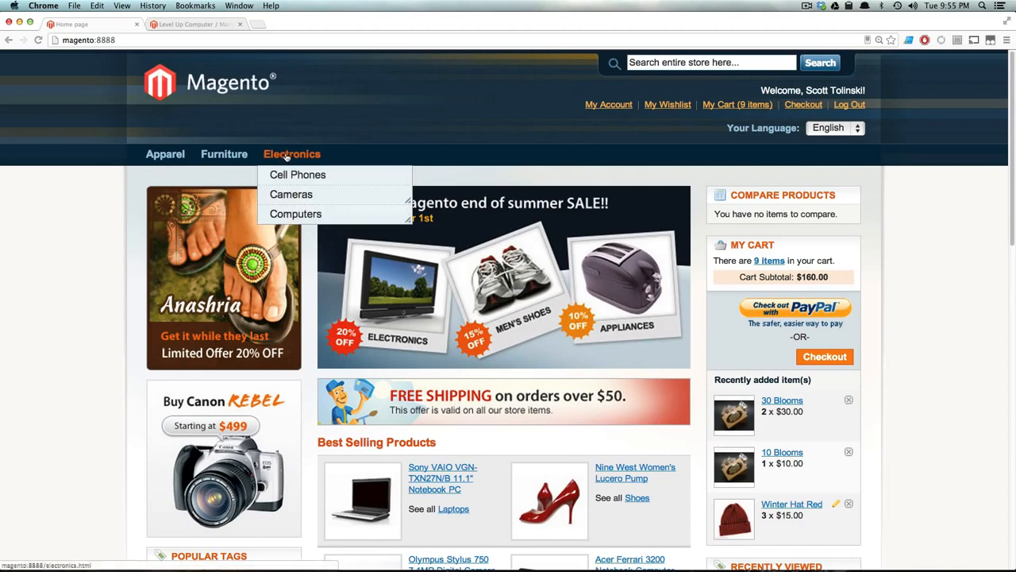
{"action": "mouse_move", "coordinate": [294, 213]}
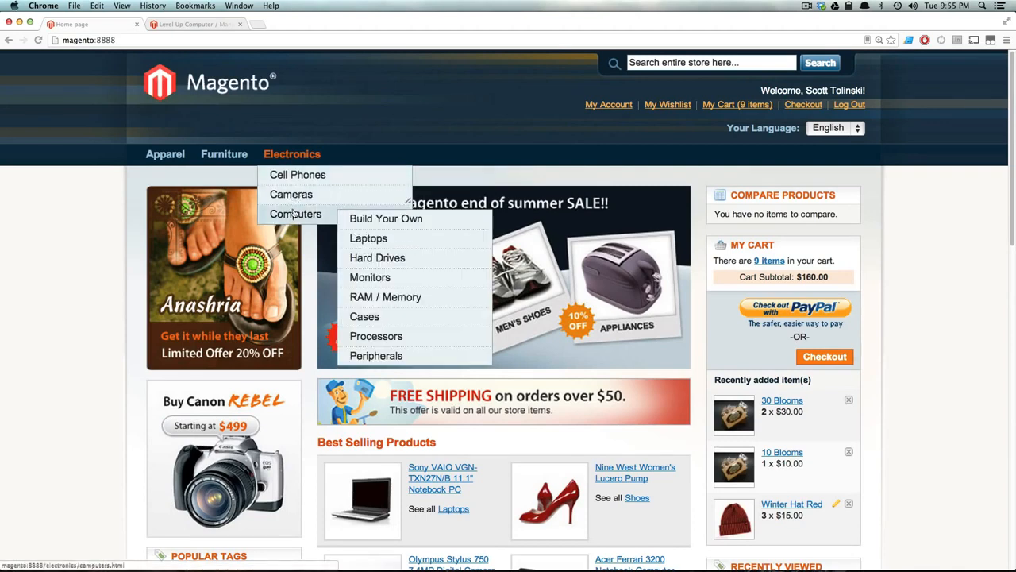
{"action": "left_click", "coordinate": [366, 218]}
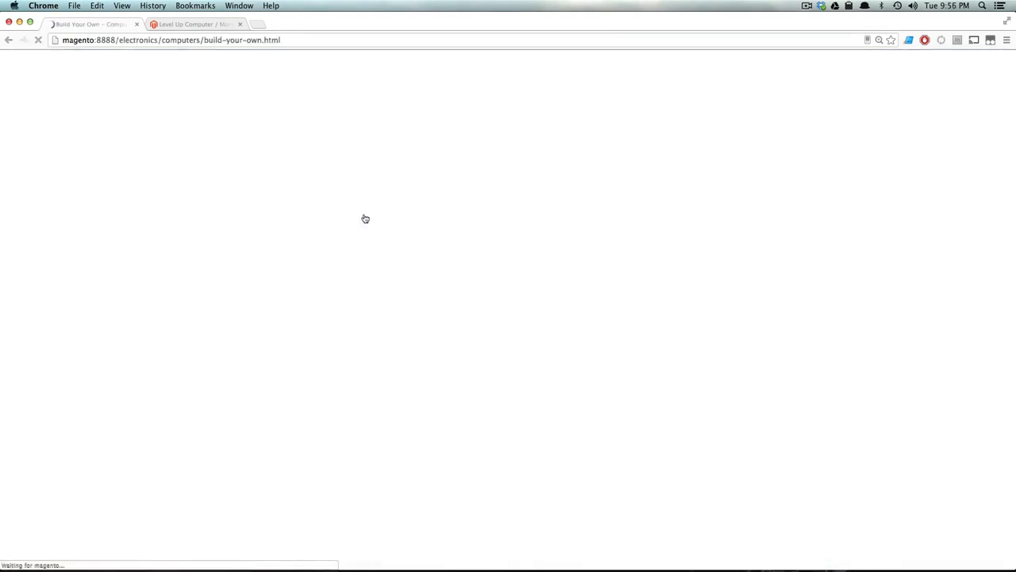
{"action": "scroll", "coordinate": [397, 215], "scroll_direction": "down", "scroll_amount": 3}
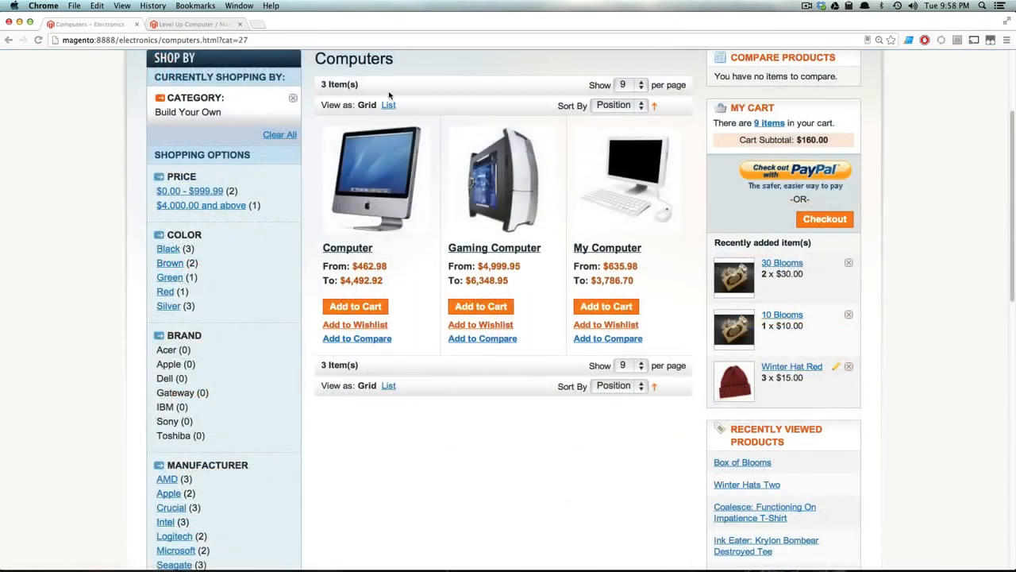
{"action": "scroll", "coordinate": [393, 158], "scroll_direction": "up", "scroll_amount": 4}
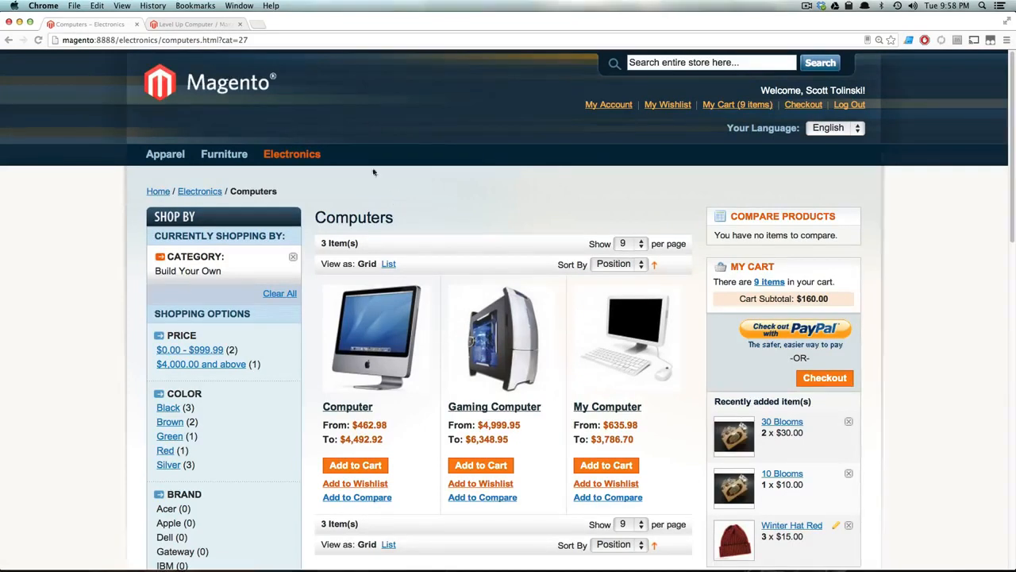
Step: In the admin's bundle items, search products with the CPU attribute set and add all listed processors to the Processor option
{"action": "left_click", "coordinate": [164, 25]}
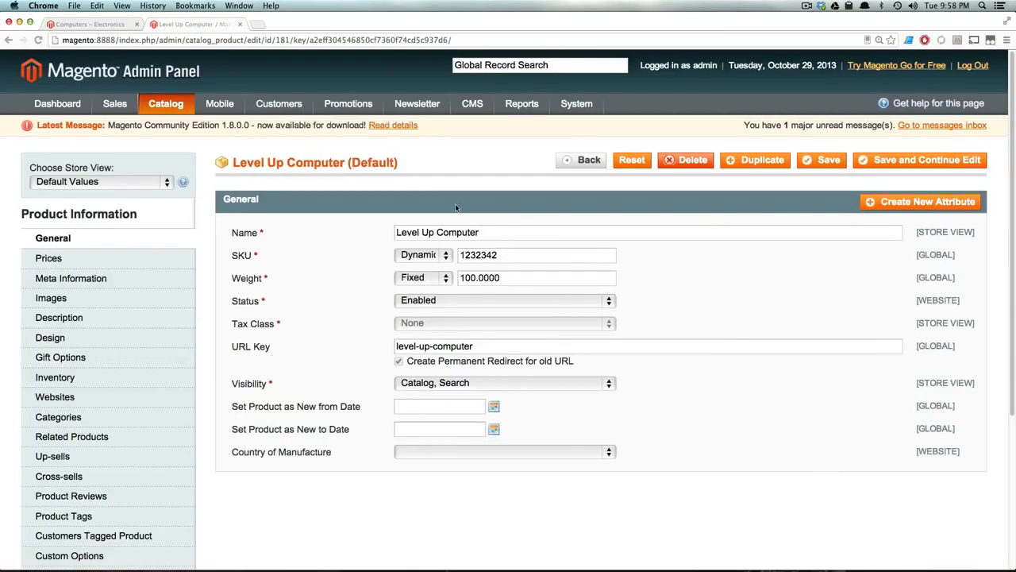
{"action": "scroll", "coordinate": [145, 334], "scroll_direction": "down", "scroll_amount": 5}
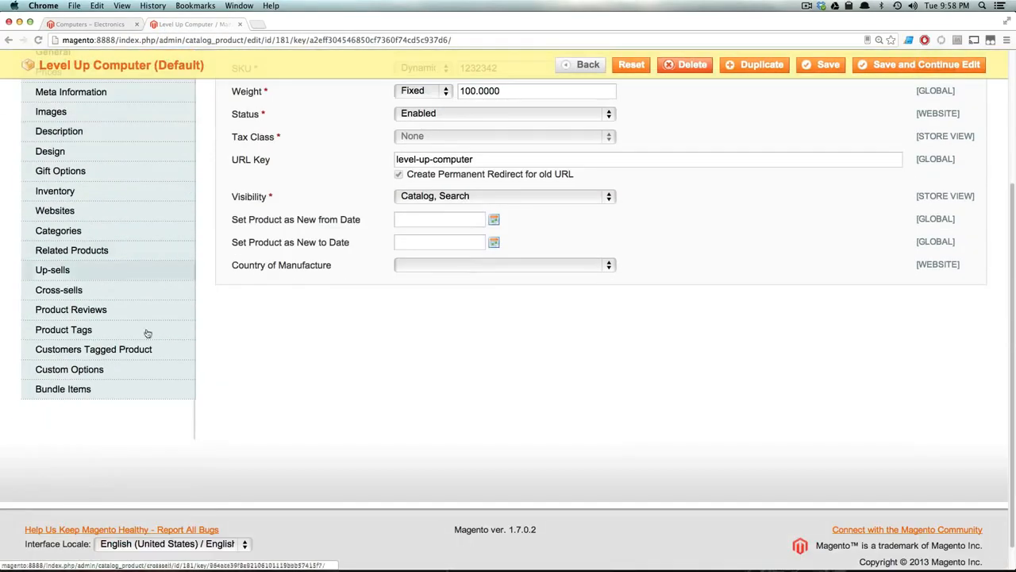
{"action": "left_click", "coordinate": [109, 397]}
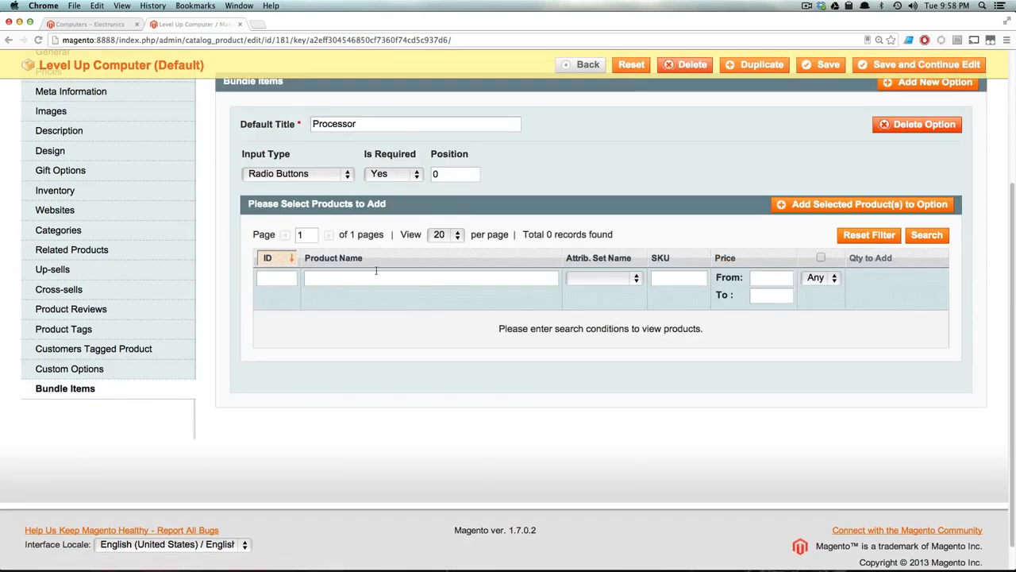
{"action": "left_click", "coordinate": [616, 278]}
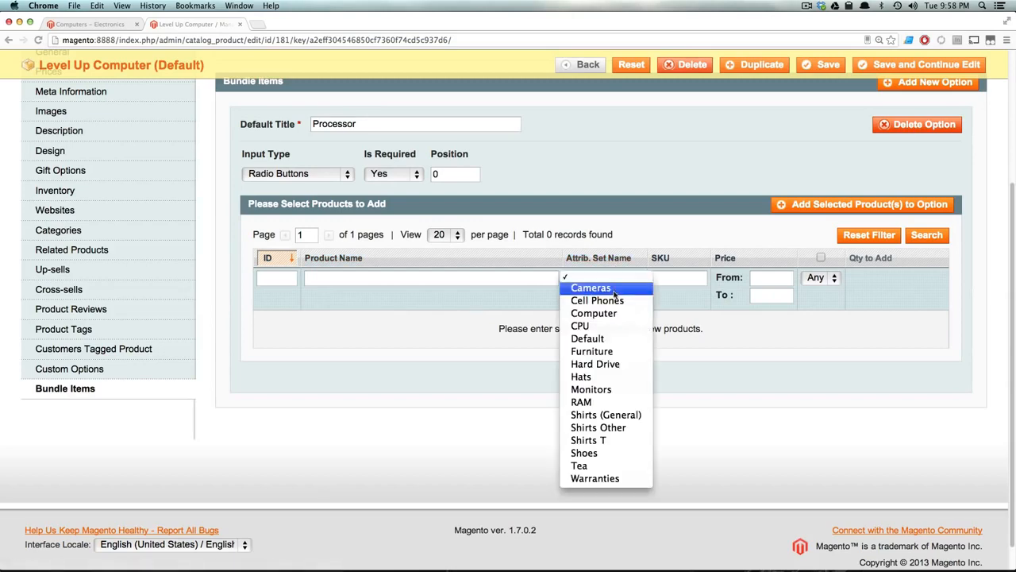
{"action": "left_click", "coordinate": [612, 326]}
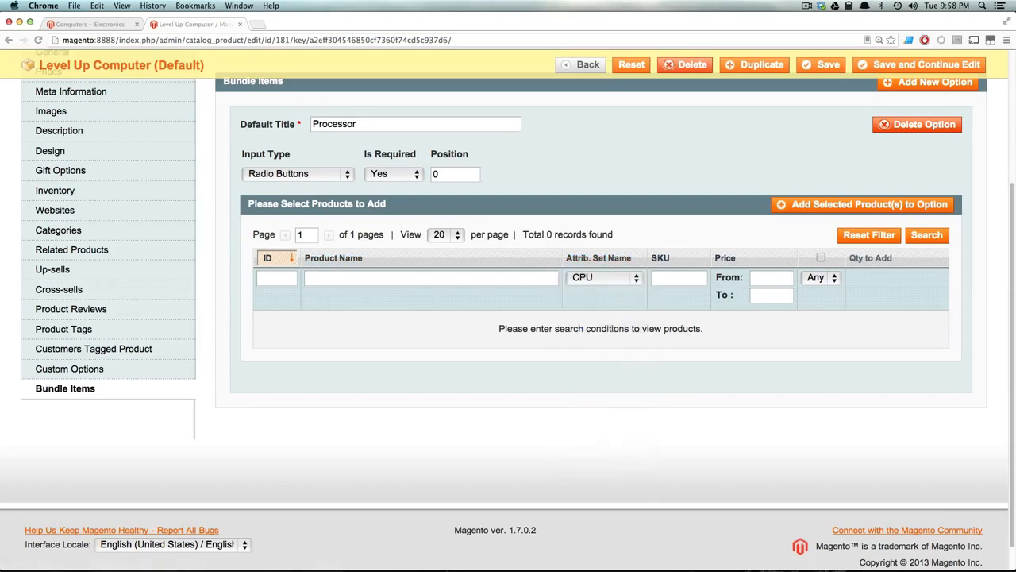
{"action": "left_click", "coordinate": [923, 237]}
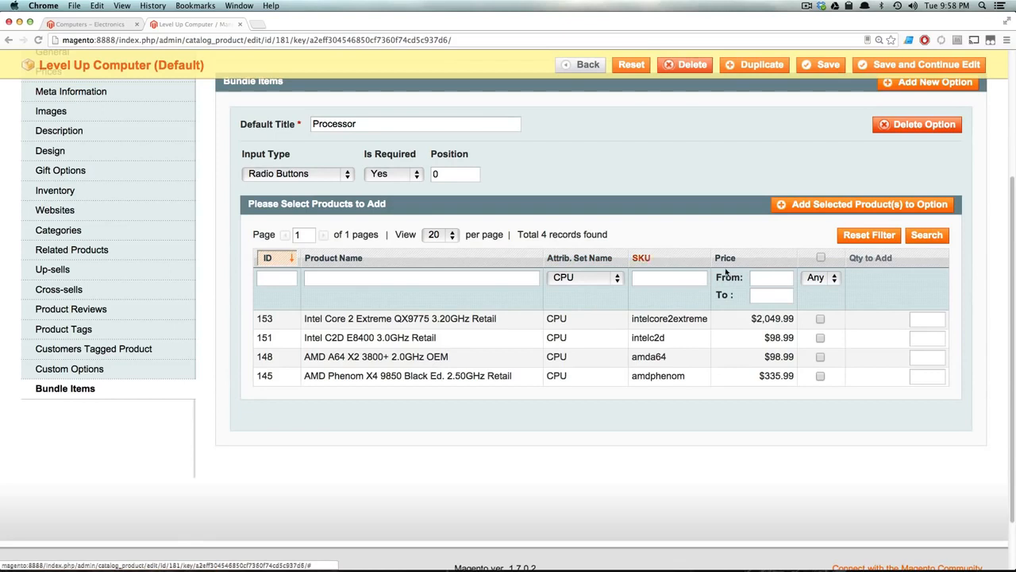
{"action": "left_click", "coordinate": [820, 258]}
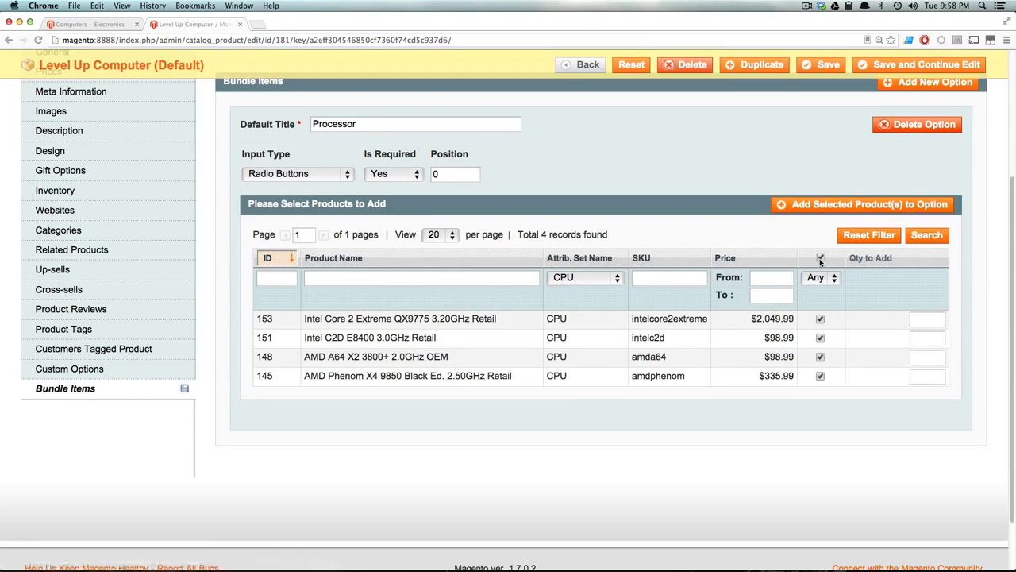
{"action": "left_click", "coordinate": [826, 205]}
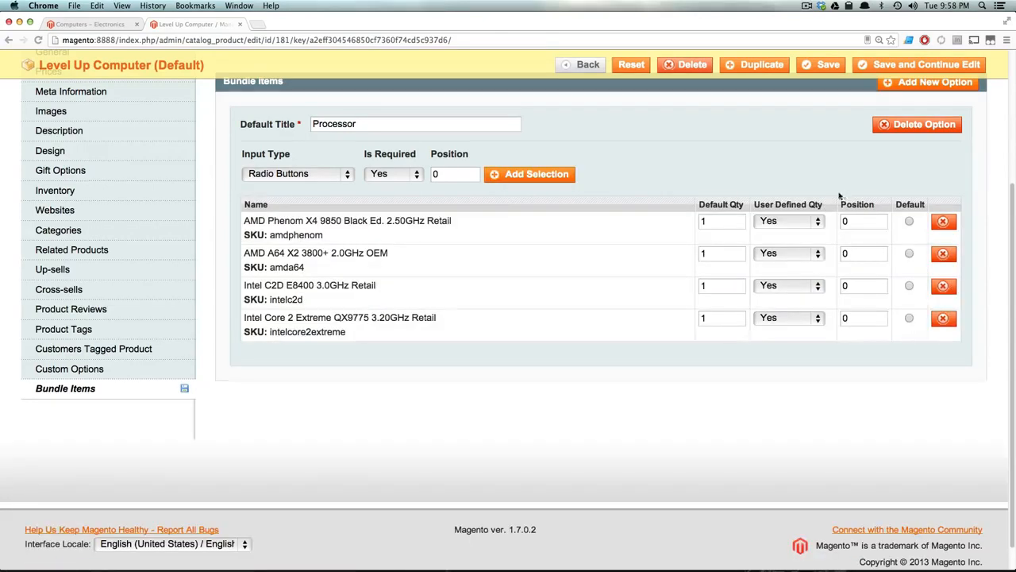
Step: Set User Defined Qty to No for all four processors in the Processor option
{"action": "left_click", "coordinate": [809, 224]}
{"action": "left_click", "coordinate": [766, 234]}
{"action": "left_click", "coordinate": [805, 255]}
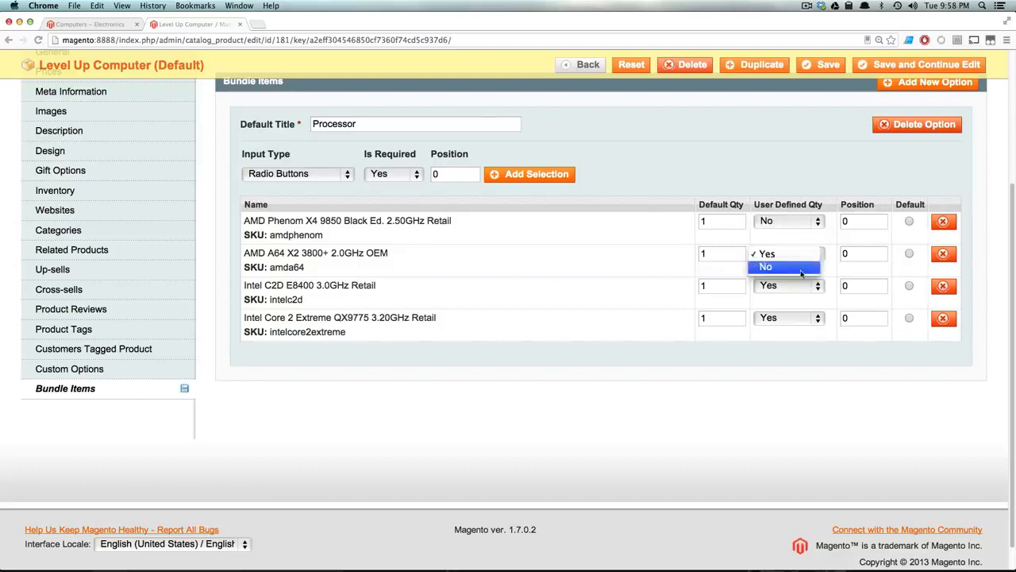
{"action": "left_click", "coordinate": [766, 267]}
{"action": "left_click", "coordinate": [794, 286]}
{"action": "left_click", "coordinate": [786, 304]}
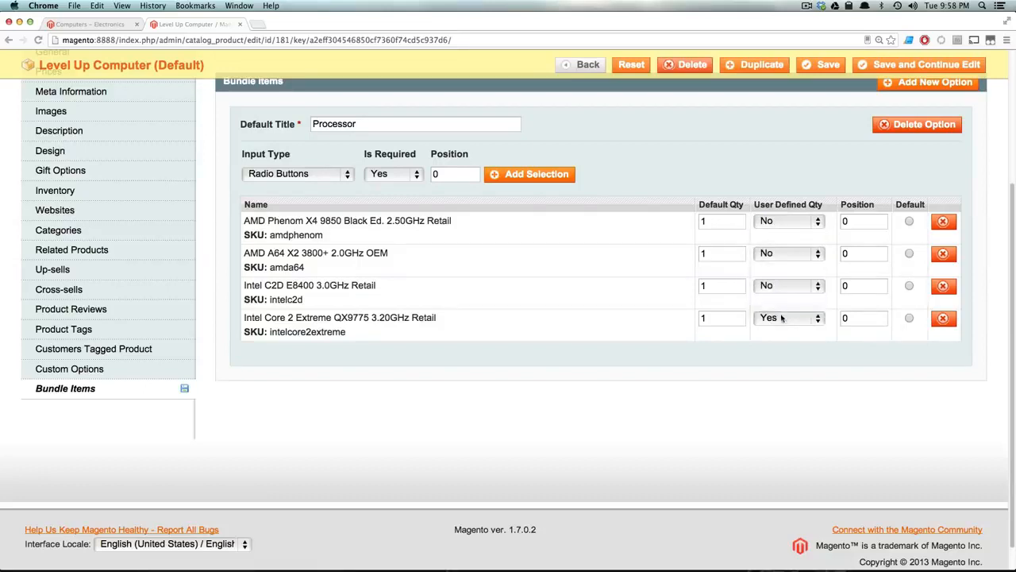
{"action": "left_click", "coordinate": [786, 318]}
{"action": "left_click", "coordinate": [772, 331]}
Step: Set the processor positions to 2 for AMD A64 X2, 1 for Intel C2D E8400 and 5 for Intel Core 2 Extreme
{"action": "double_click", "coordinate": [854, 253]}
{"action": "type", "text": "2"}
{"action": "double_click", "coordinate": [845, 285]}
{"action": "type", "text": "1"}
{"action": "left_click_drag", "start_coordinate": [853, 320], "coordinate": [833, 320]}
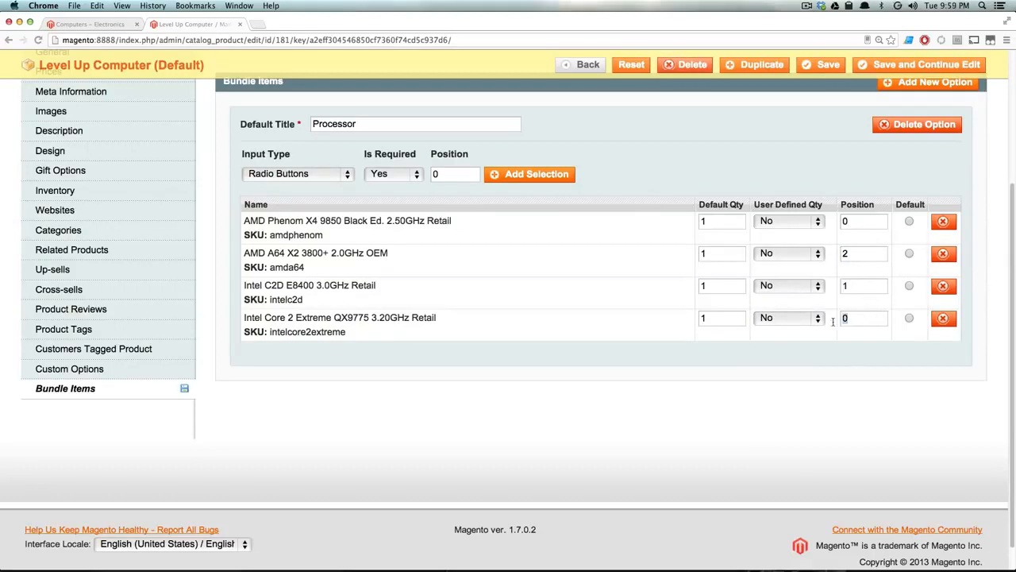
{"action": "type", "text": "5"}
Step: Make AMD Phenom X4 9850 the default processor and save the product while keeping it open for editing
{"action": "left_click", "coordinate": [910, 221]}
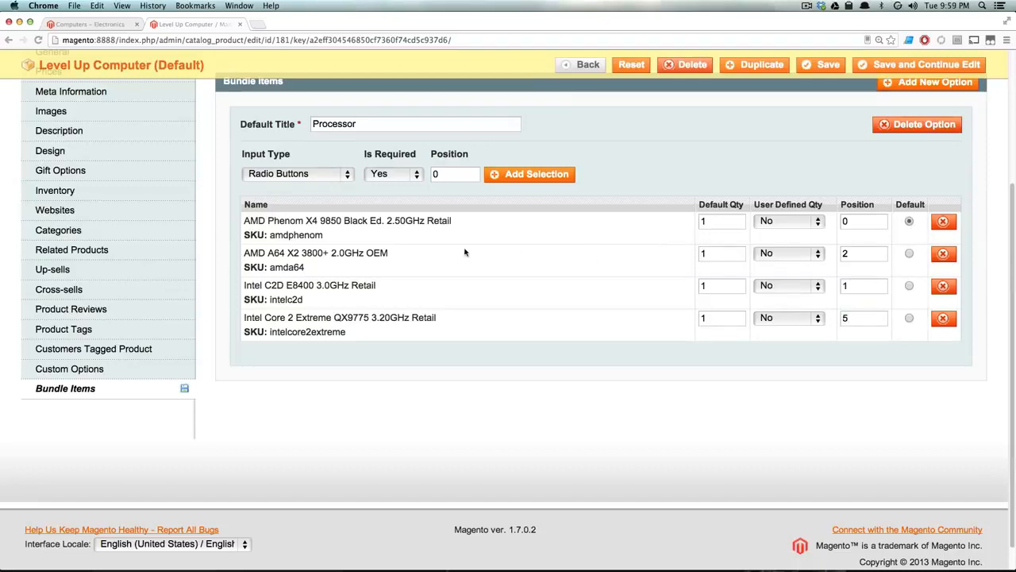
{"action": "scroll", "coordinate": [853, 188], "scroll_direction": "up", "scroll_amount": 5}
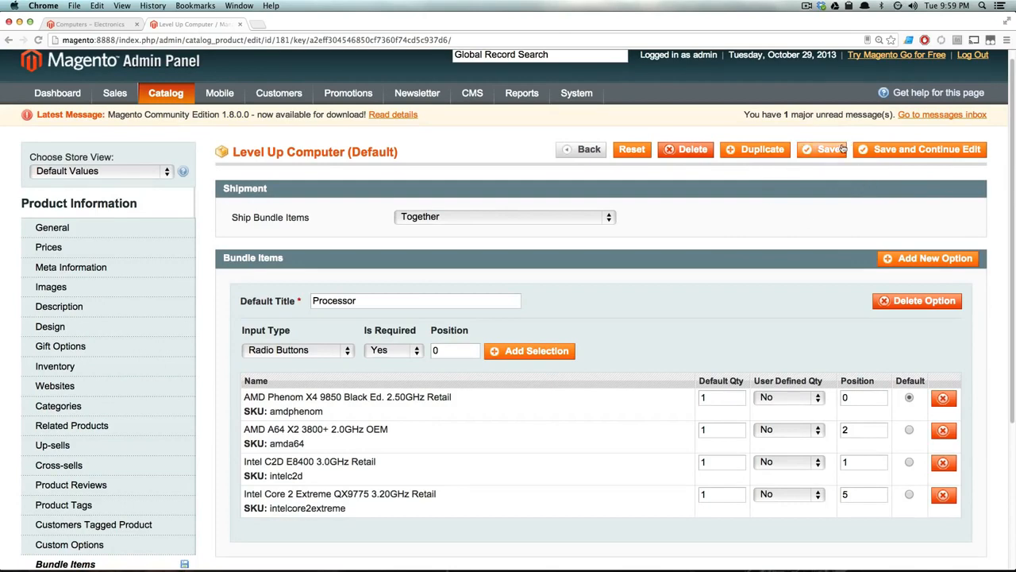
{"action": "left_click", "coordinate": [884, 155]}
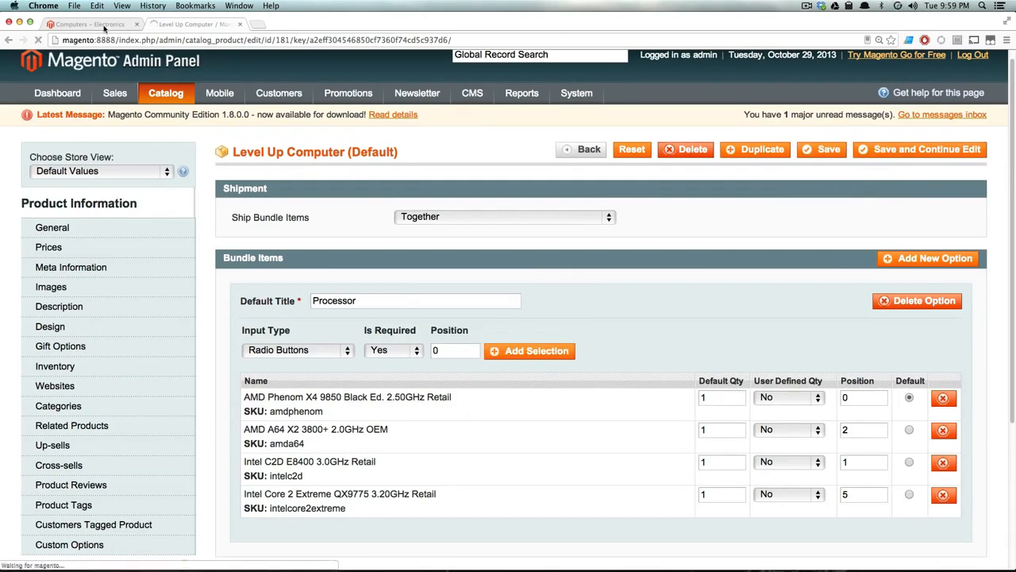
Step: Reload the storefront's Build Your Own category and compare Level Up Computer's price range with the Computer product's range
{"action": "left_click", "coordinate": [104, 25]}
{"action": "key", "text": "super+r"}
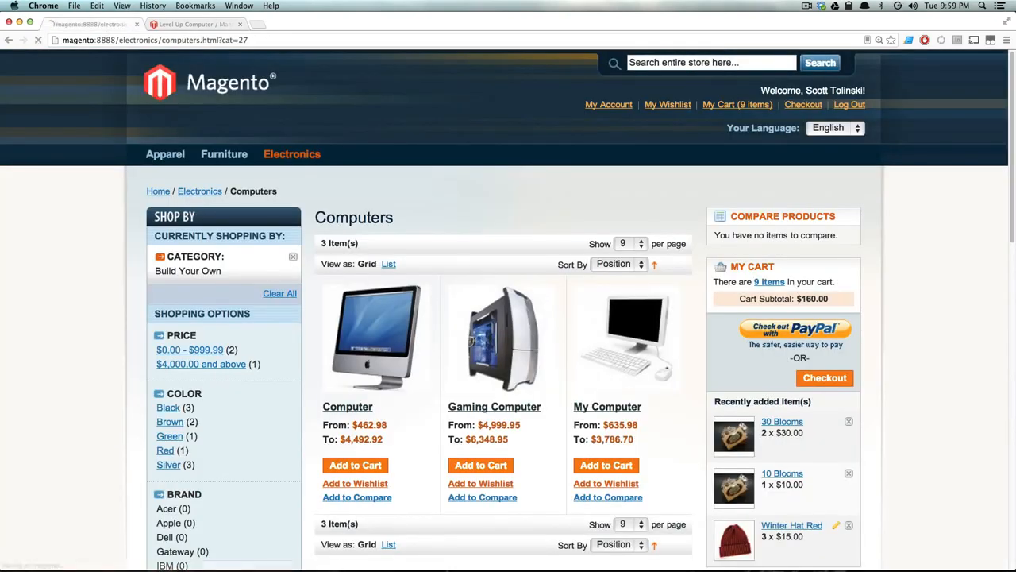
{"action": "scroll", "coordinate": [894, 399], "scroll_direction": "down", "scroll_amount": 2}
{"action": "scroll", "coordinate": [893, 399], "scroll_direction": "down", "scroll_amount": 5}
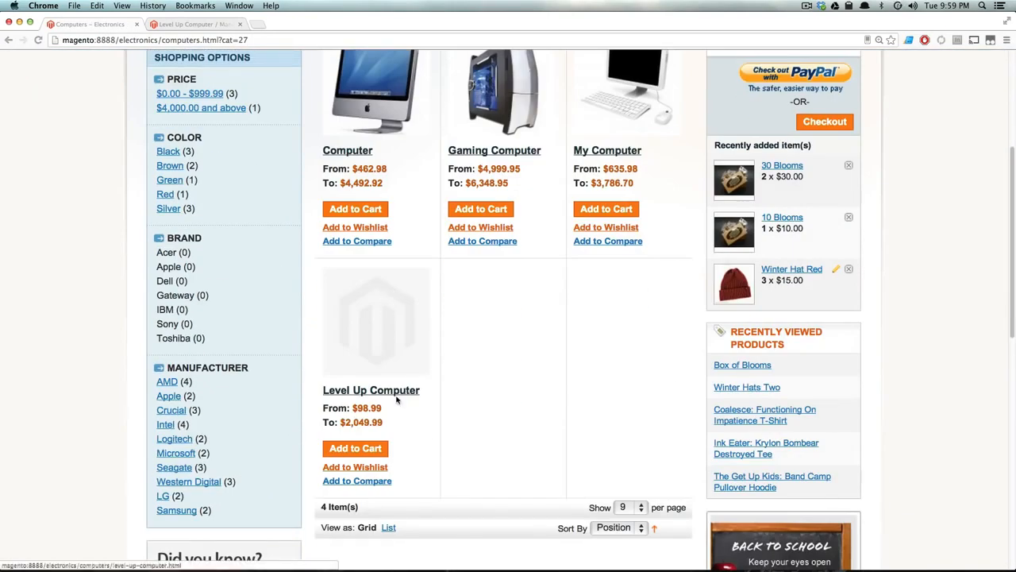
{"action": "left_click_drag", "start_coordinate": [380, 424], "coordinate": [346, 422]}
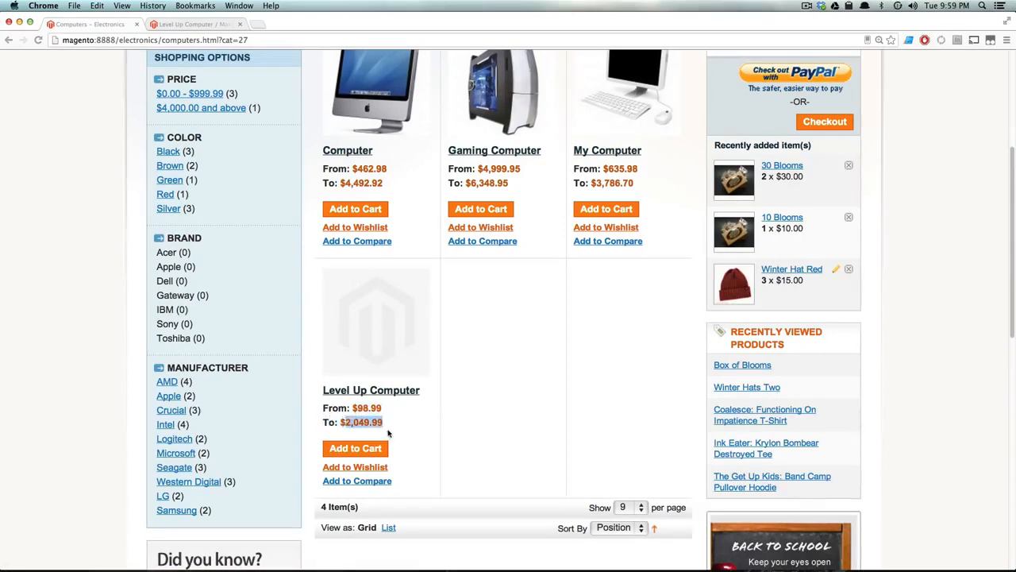
{"action": "left_click", "coordinate": [418, 429]}
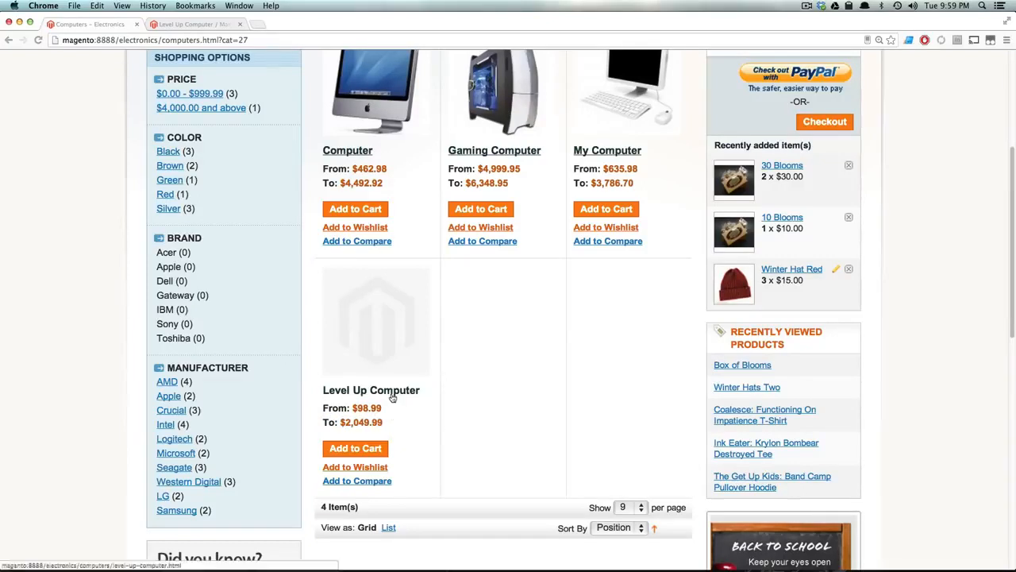
{"action": "left_click_drag", "start_coordinate": [368, 408], "coordinate": [346, 421]}
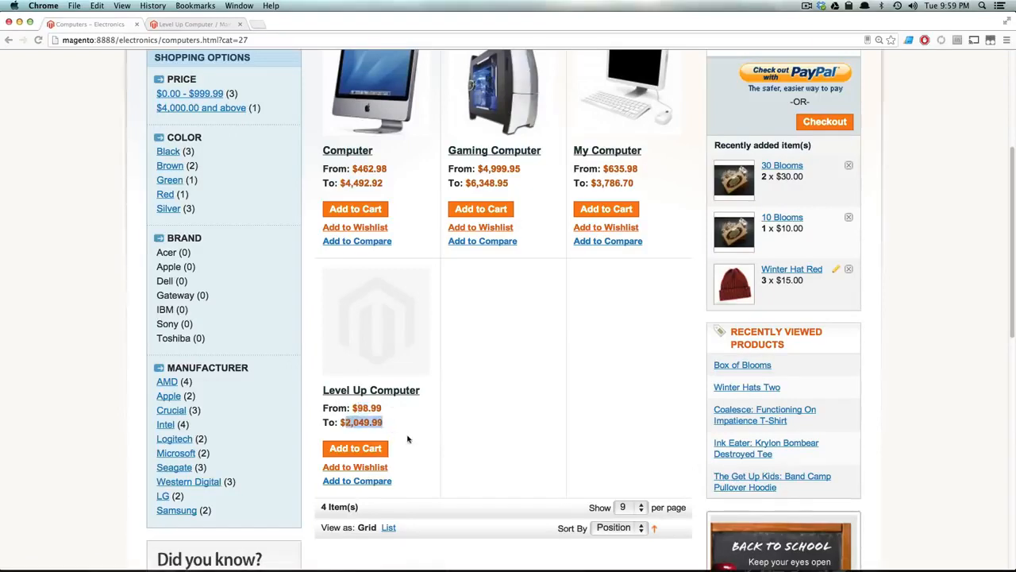
{"action": "left_click_drag", "start_coordinate": [408, 438], "coordinate": [322, 408]}
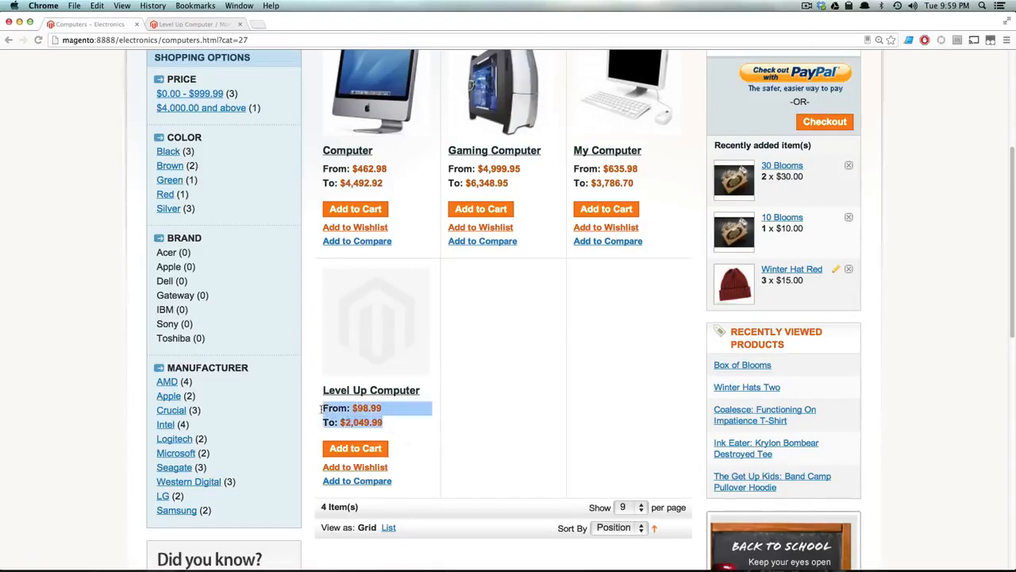
{"action": "left_click", "coordinate": [388, 432]}
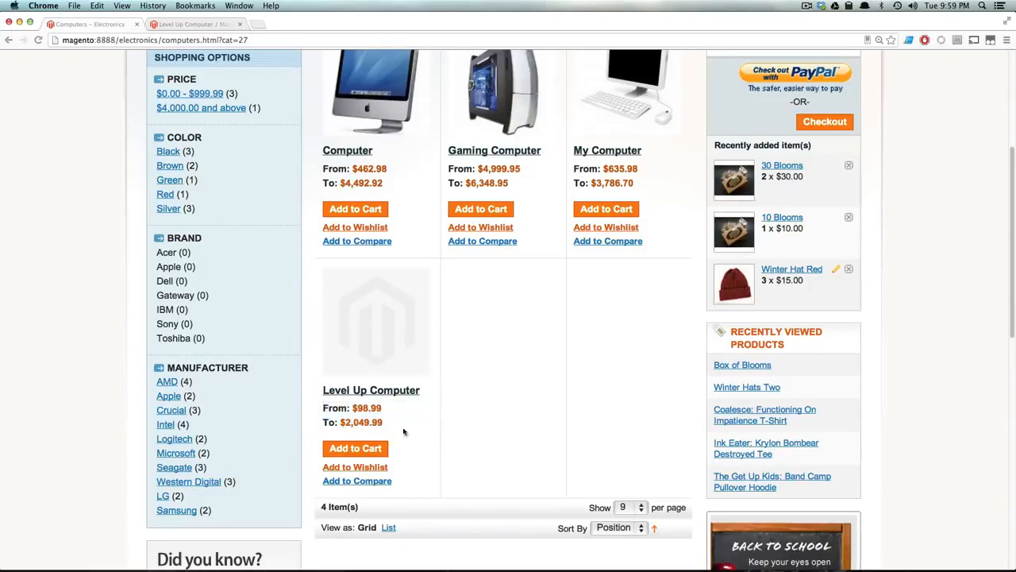
{"action": "left_click_drag", "start_coordinate": [384, 185], "coordinate": [335, 168]}
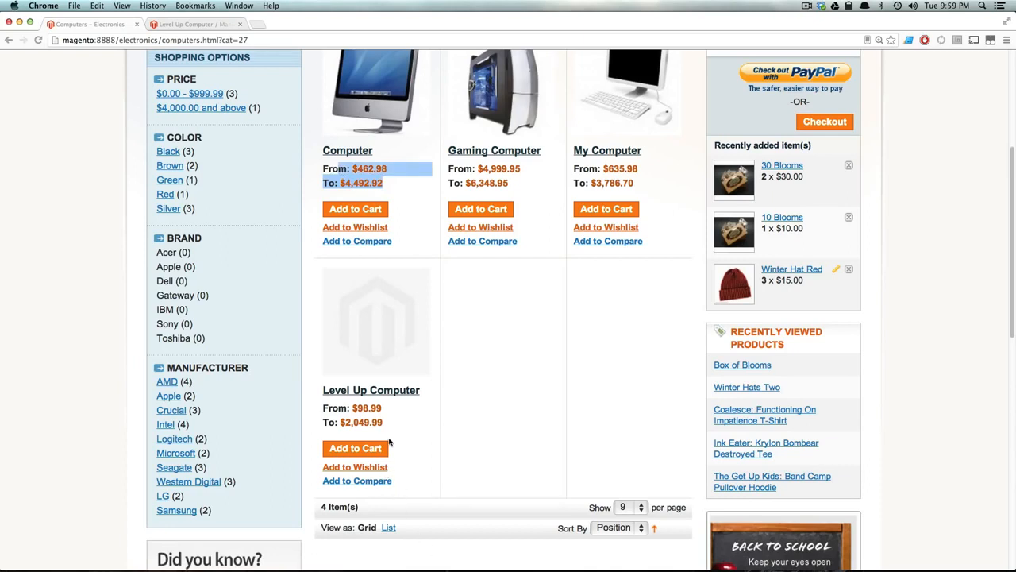
Step: Open the Level Up Computer product page and try different processor choices, checking the price as configured
{"action": "left_click", "coordinate": [390, 391]}
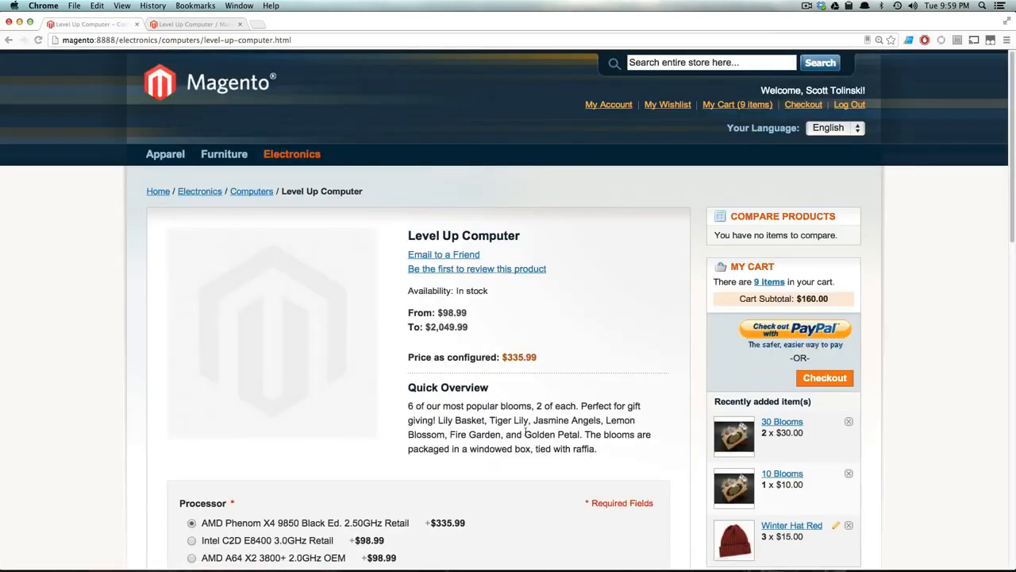
{"action": "scroll", "coordinate": [526, 417], "scroll_direction": "down", "scroll_amount": 2}
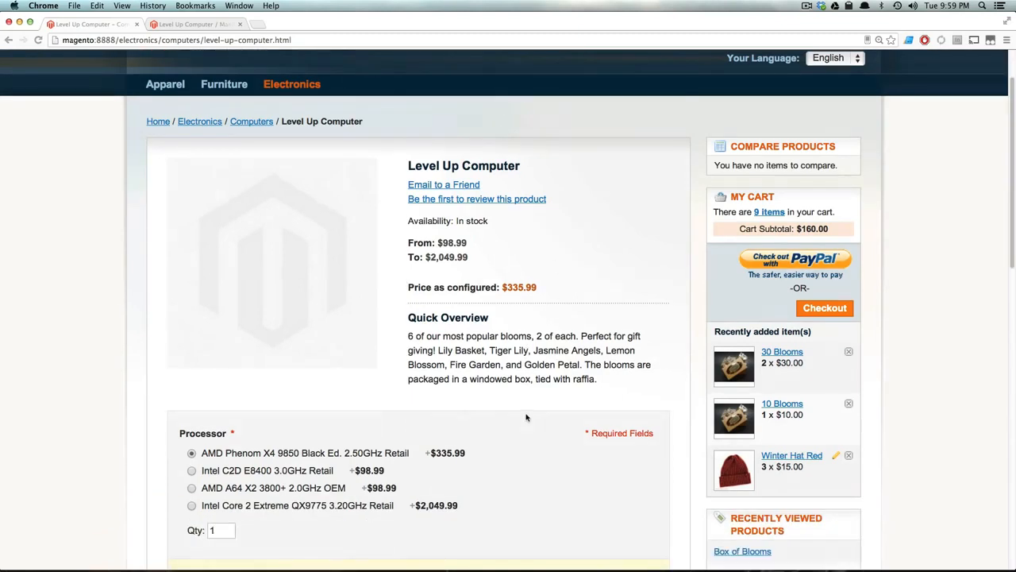
{"action": "scroll", "coordinate": [526, 412], "scroll_direction": "down", "scroll_amount": 2}
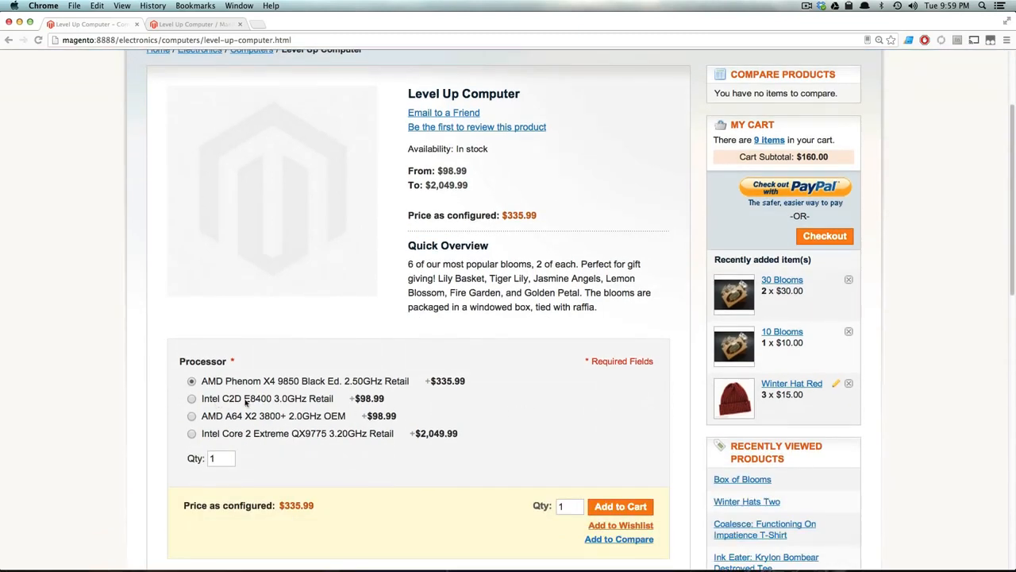
{"action": "scroll", "coordinate": [387, 381], "scroll_direction": "down", "scroll_amount": 2}
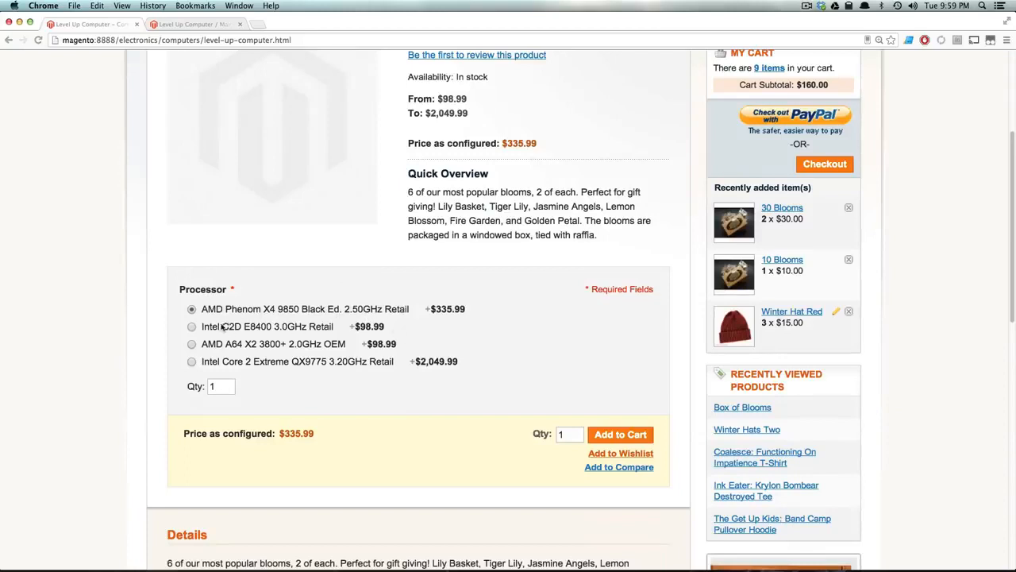
{"action": "left_click", "coordinate": [191, 362]}
{"action": "left_click", "coordinate": [192, 344]}
{"action": "left_click", "coordinate": [191, 309]}
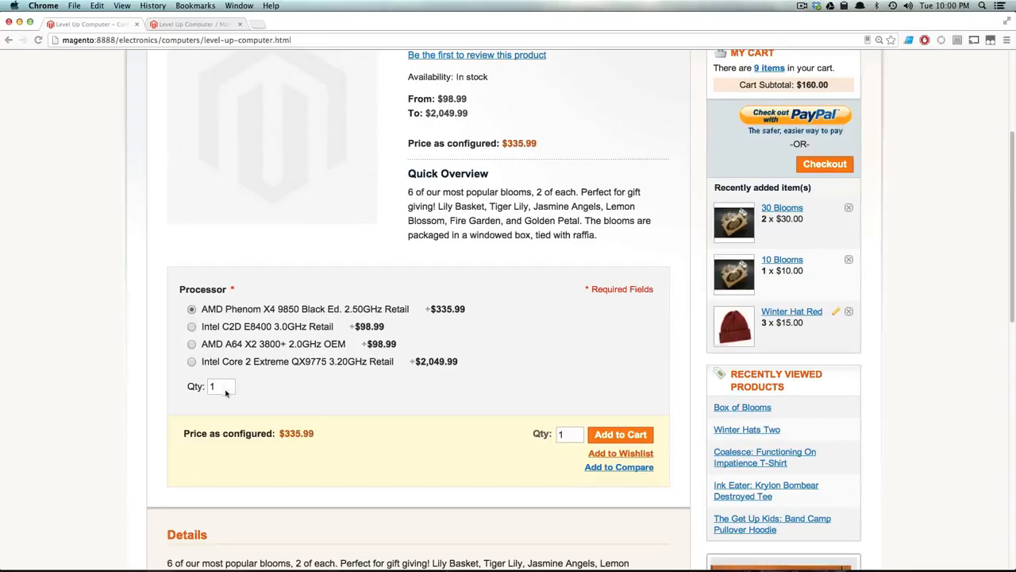
{"action": "left_click_drag", "start_coordinate": [320, 434], "coordinate": [282, 433]}
{"action": "left_click", "coordinate": [382, 455]}
Step: Back in the product's admin page, add another bundle option with position 1 and Drop-down as its input type
{"action": "left_click", "coordinate": [167, 25]}
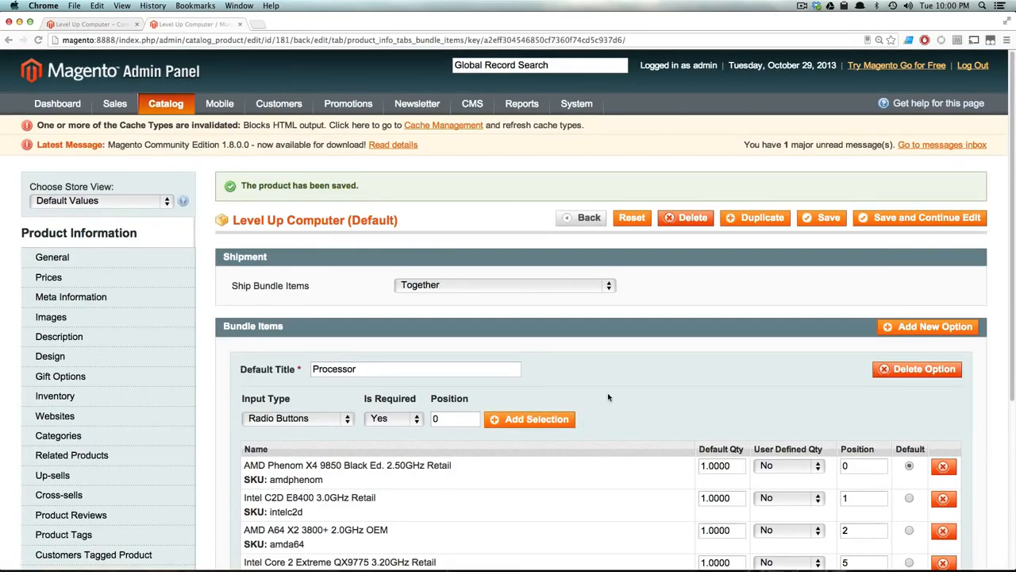
{"action": "scroll", "coordinate": [607, 392], "scroll_direction": "down", "scroll_amount": 1}
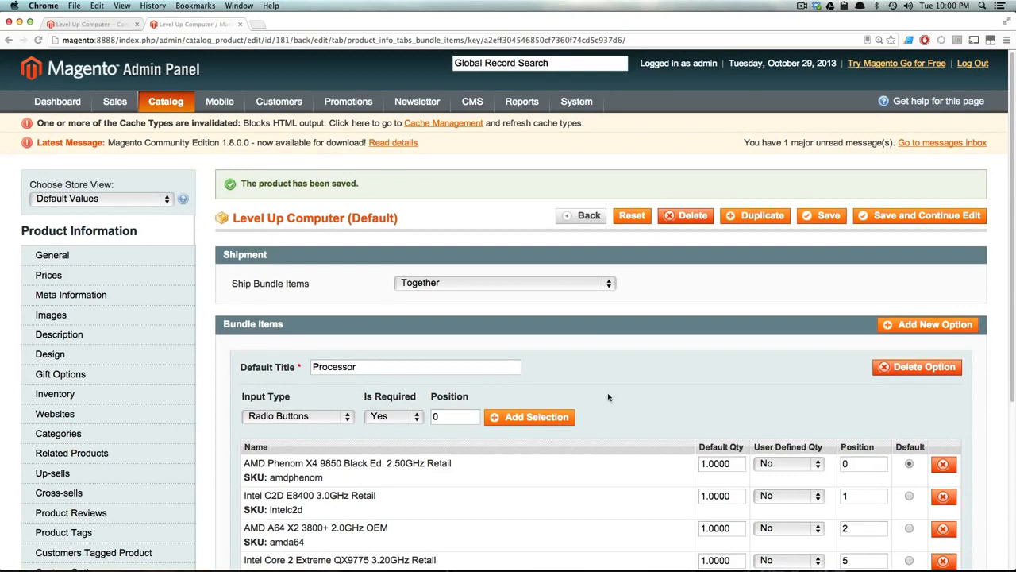
{"action": "left_click", "coordinate": [888, 331]}
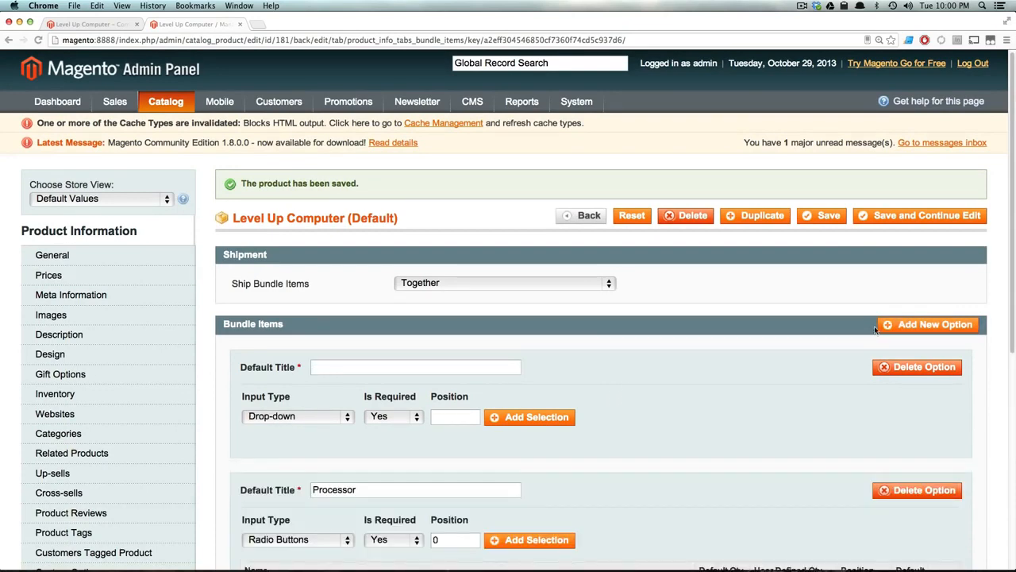
{"action": "scroll", "coordinate": [661, 469], "scroll_direction": "down", "scroll_amount": 2}
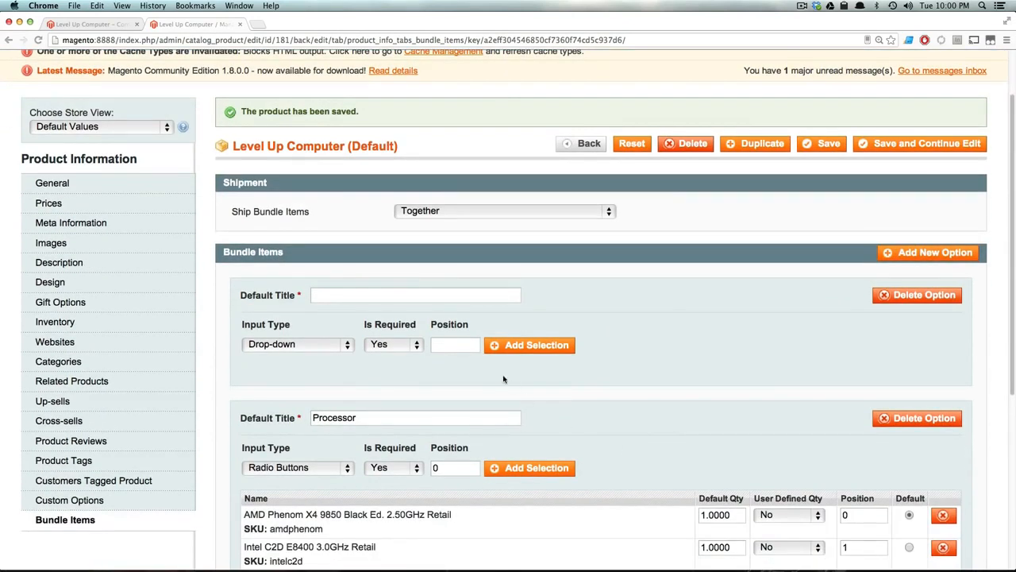
{"action": "left_click", "coordinate": [460, 348]}
{"action": "type", "text": "1"}
{"action": "left_click", "coordinate": [270, 350]}
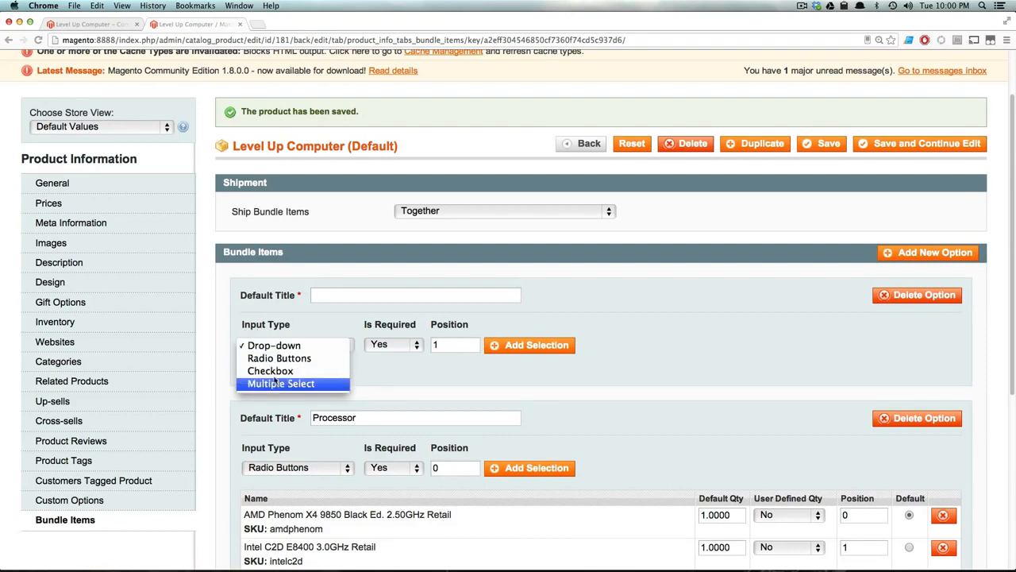
{"action": "left_click", "coordinate": [243, 334]}
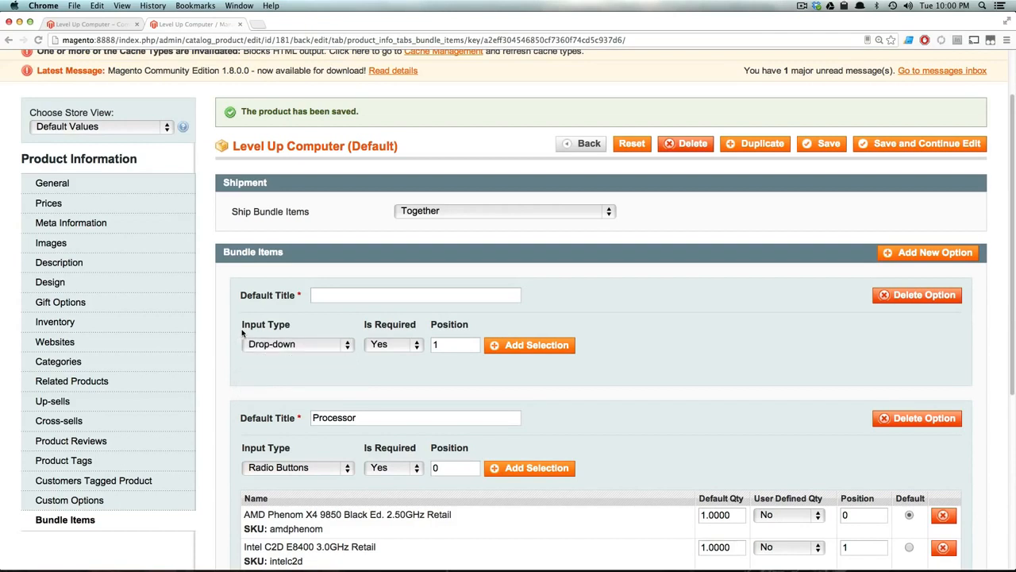
{"action": "left_click", "coordinate": [282, 348]}
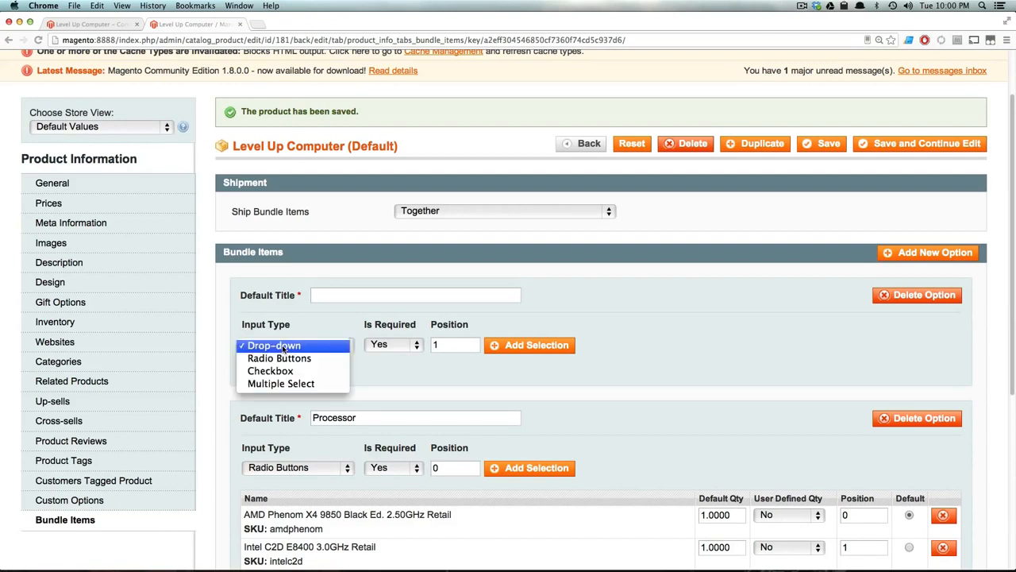
{"action": "left_click", "coordinate": [284, 348]}
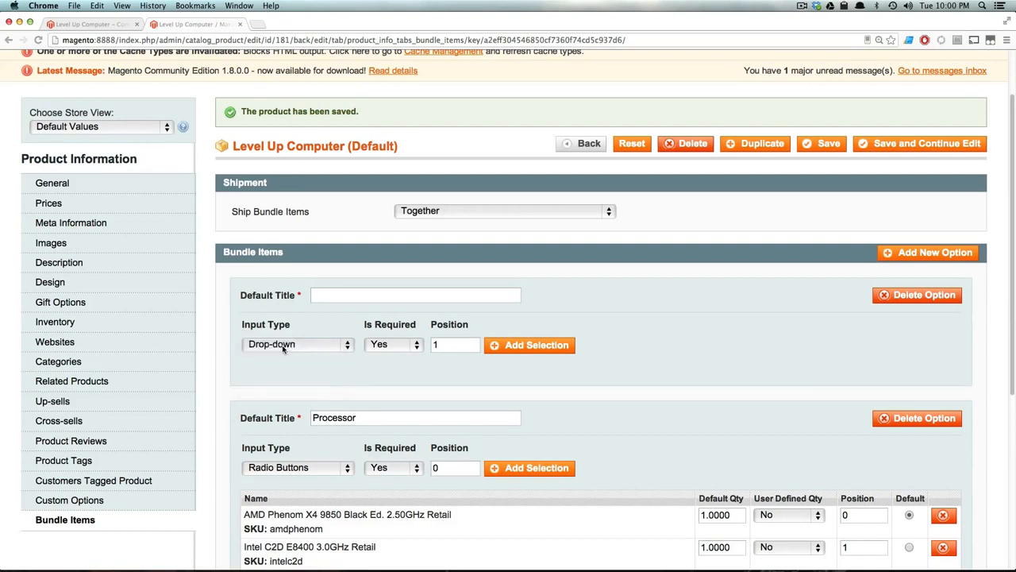
Step: Title the new bundle option "Memory" and search its product selection for items in the RAM attribute set
{"action": "left_click", "coordinate": [511, 349]}
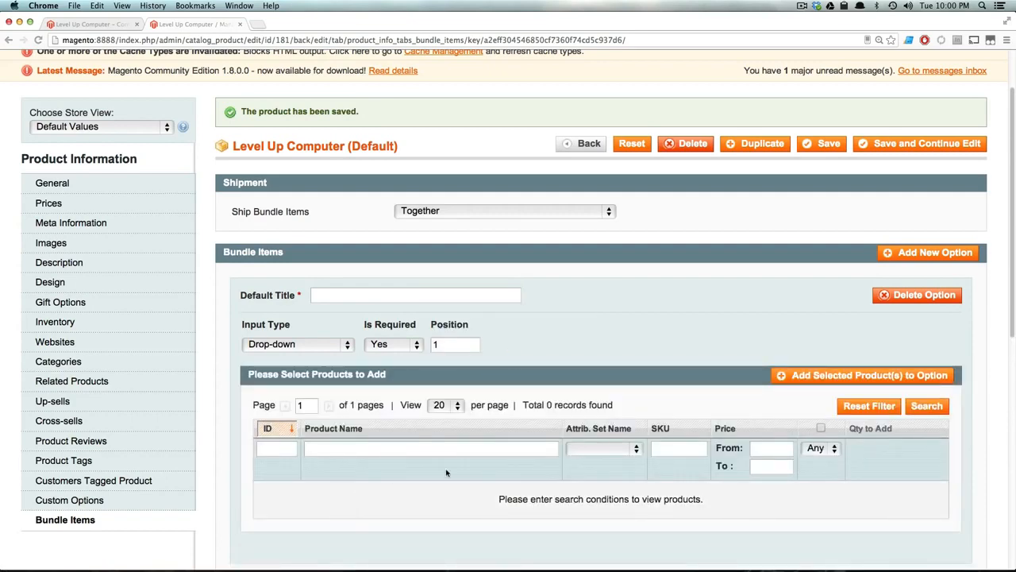
{"action": "left_click", "coordinate": [611, 450]}
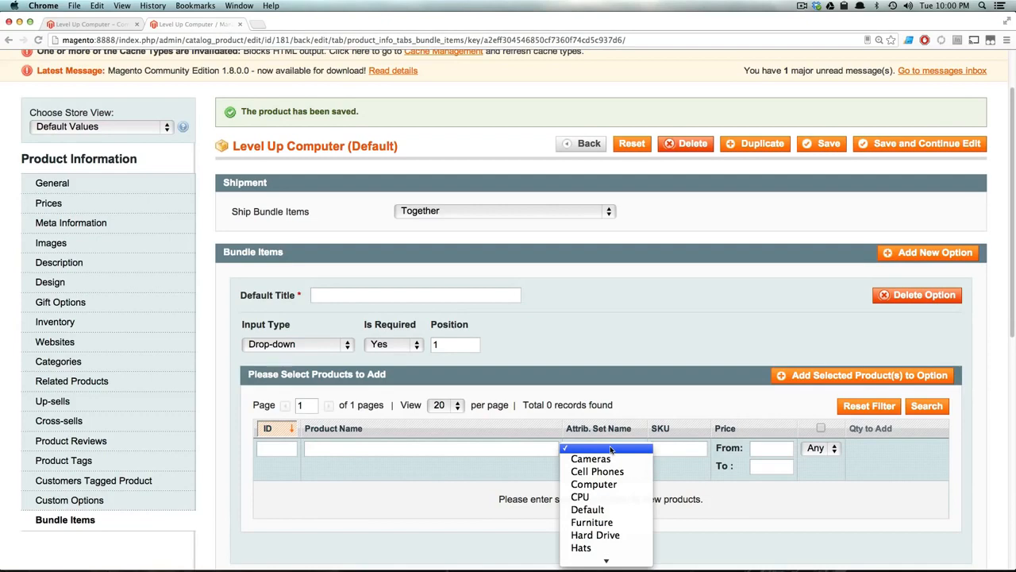
{"action": "scroll", "coordinate": [610, 472], "scroll_direction": "down", "scroll_amount": 2}
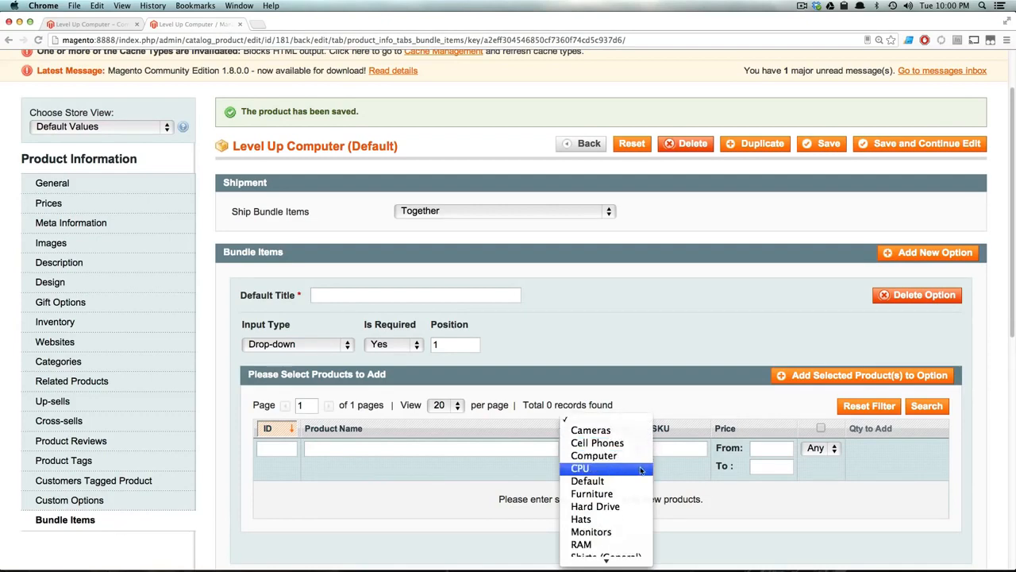
{"action": "scroll", "coordinate": [627, 473], "scroll_direction": "down", "scroll_amount": 3}
{"action": "left_click", "coordinate": [605, 508]}
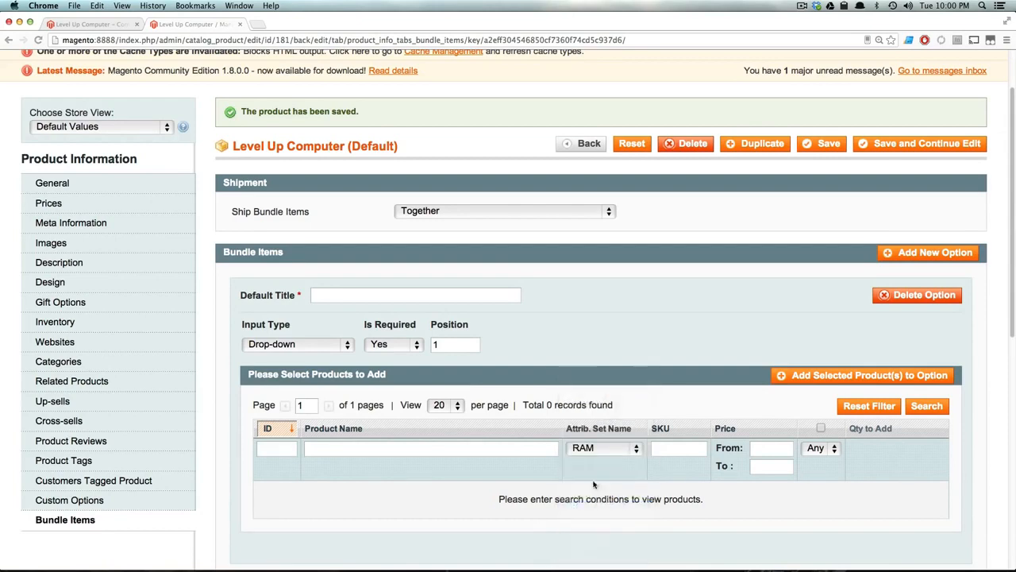
{"action": "left_click", "coordinate": [382, 295]}
{"action": "type", "text": "Memory"}
{"action": "left_click", "coordinate": [920, 410]}
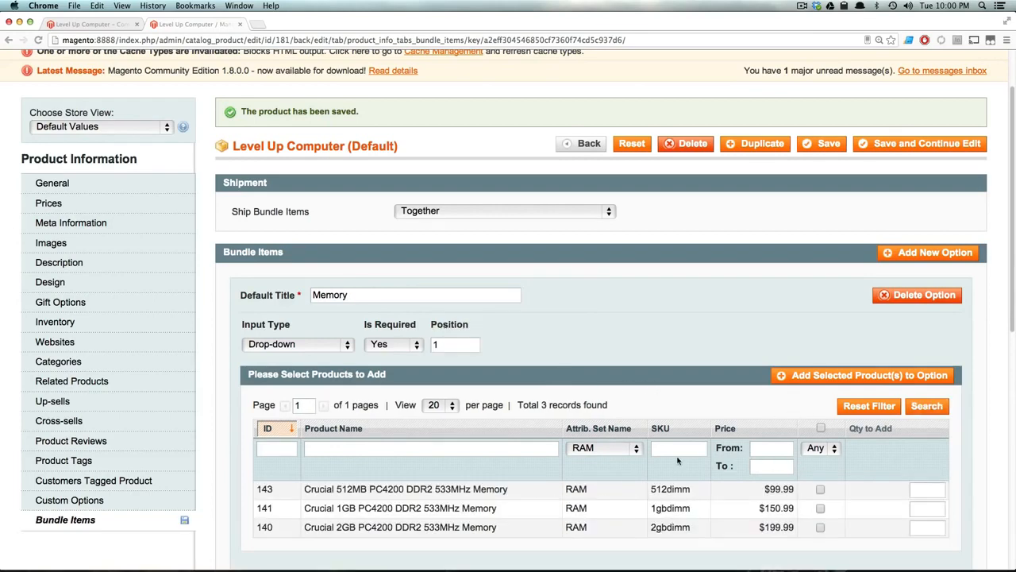
Step: Add all three Crucial memory products to the Memory option and make the 2GB module the default
{"action": "scroll", "coordinate": [690, 453], "scroll_direction": "down", "scroll_amount": 1}
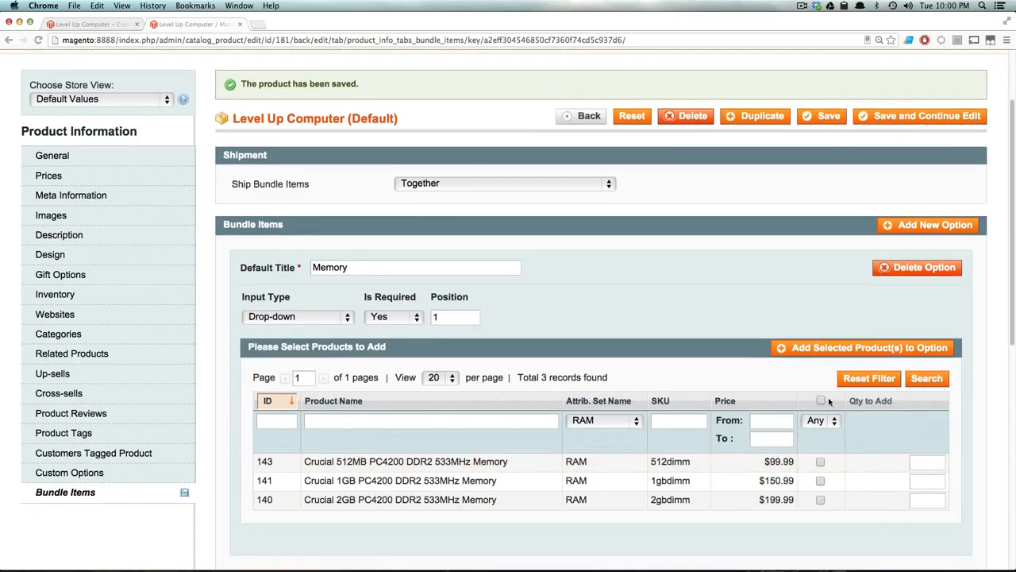
{"action": "left_click", "coordinate": [898, 348]}
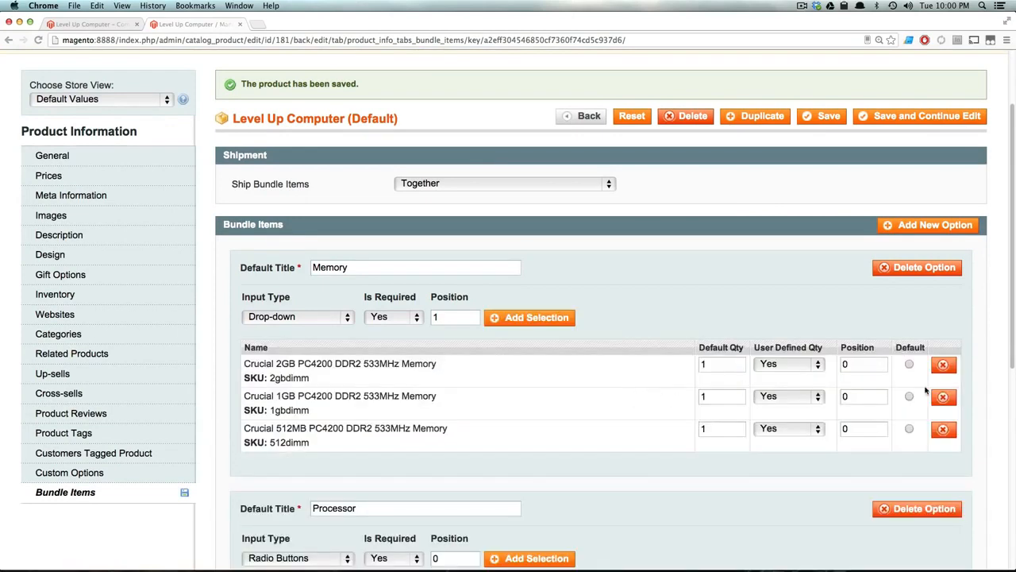
{"action": "left_click", "coordinate": [796, 366]}
{"action": "left_click", "coordinate": [796, 366]}
{"action": "left_click_drag", "start_coordinate": [424, 364], "coordinate": [352, 384]}
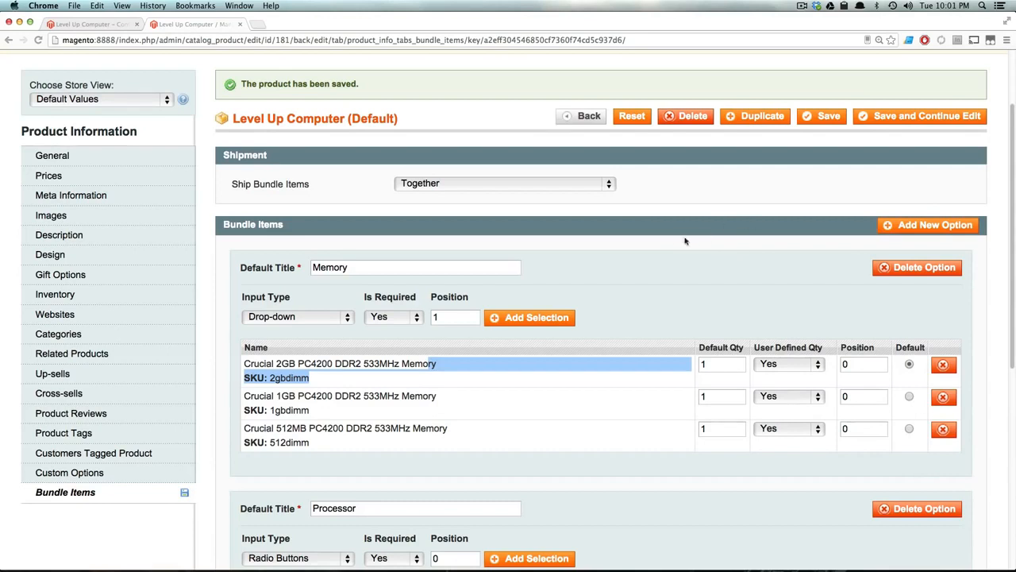
Step: Add another bundle option titled "Hard Drive" and filter its product selection by the Hard Drive attribute set
{"action": "left_click", "coordinate": [899, 230]}
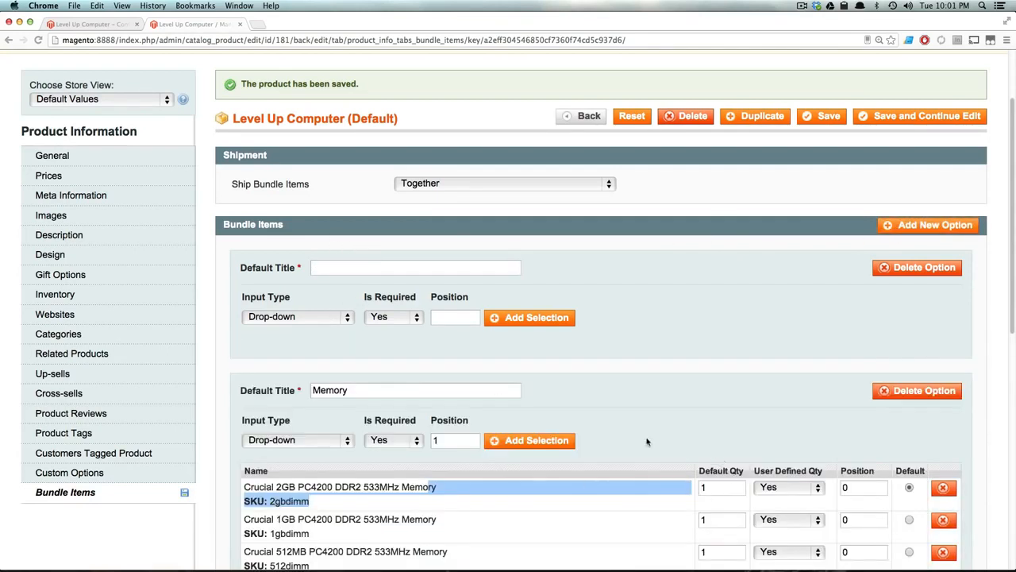
{"action": "left_click", "coordinate": [517, 323]}
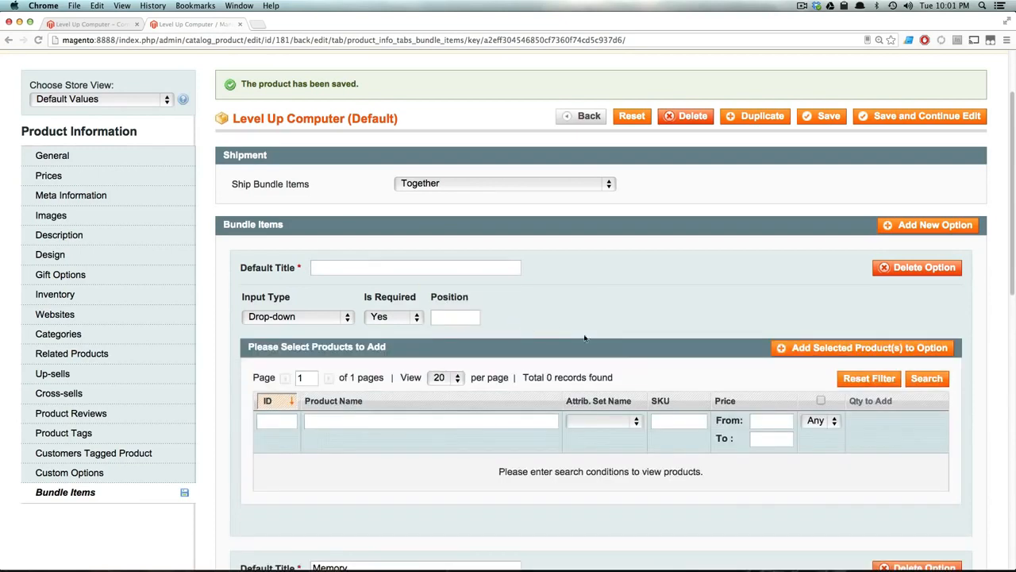
{"action": "left_click", "coordinate": [640, 420]}
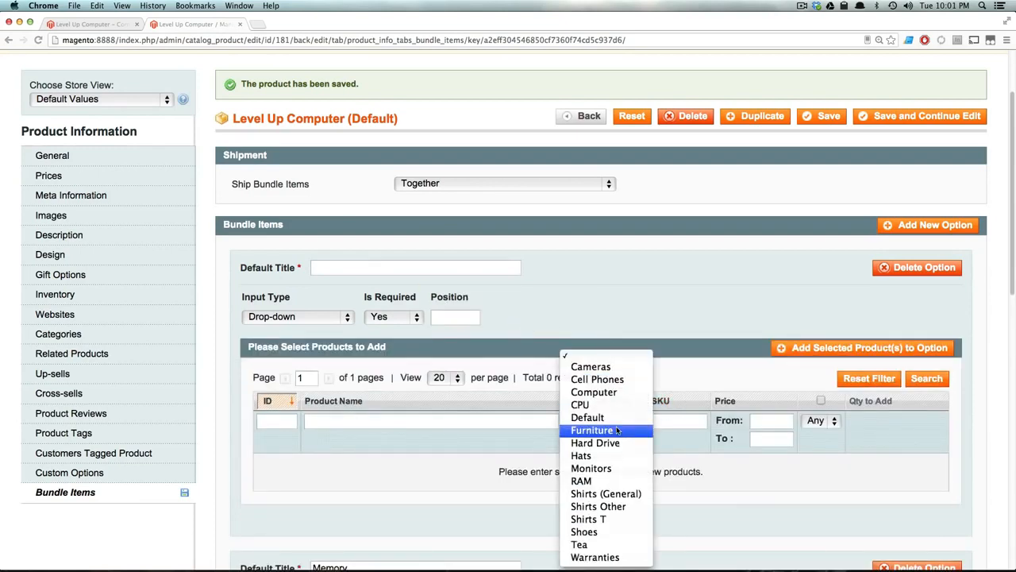
{"action": "left_click", "coordinate": [716, 311]}
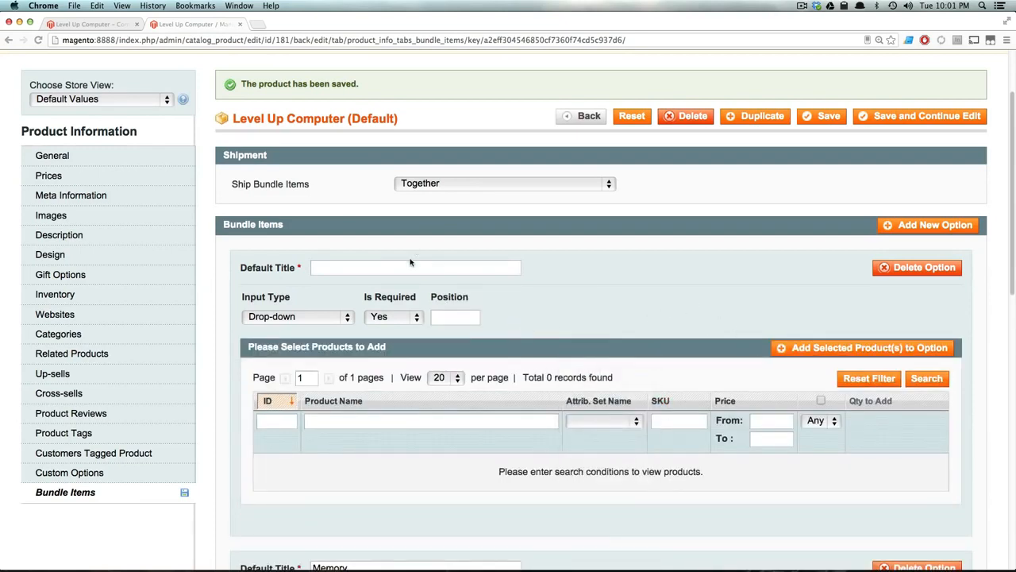
{"action": "left_click", "coordinate": [434, 265]}
{"action": "type", "text": "Hard Drive"}
{"action": "left_click", "coordinate": [600, 422]}
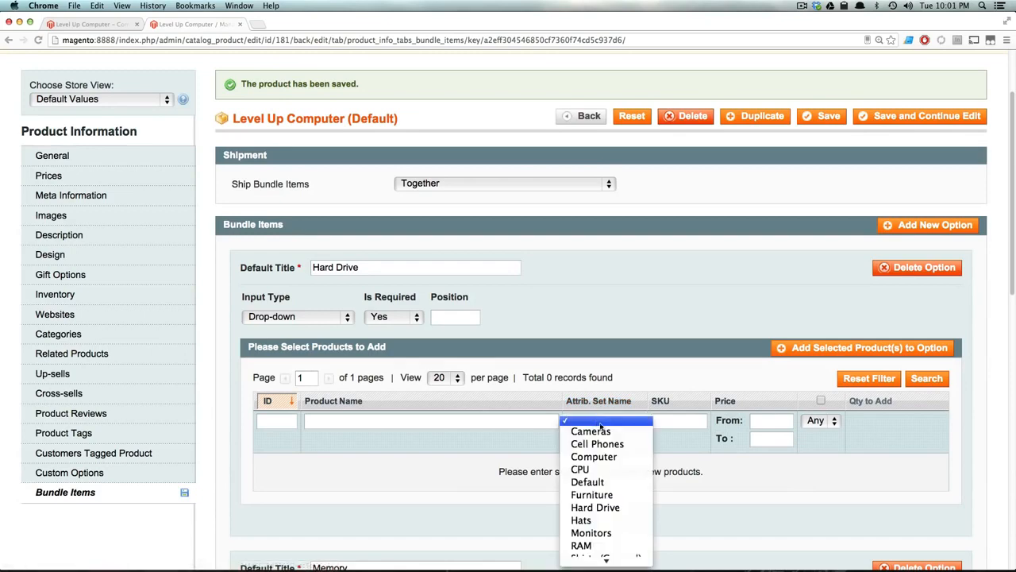
{"action": "left_click", "coordinate": [596, 507]}
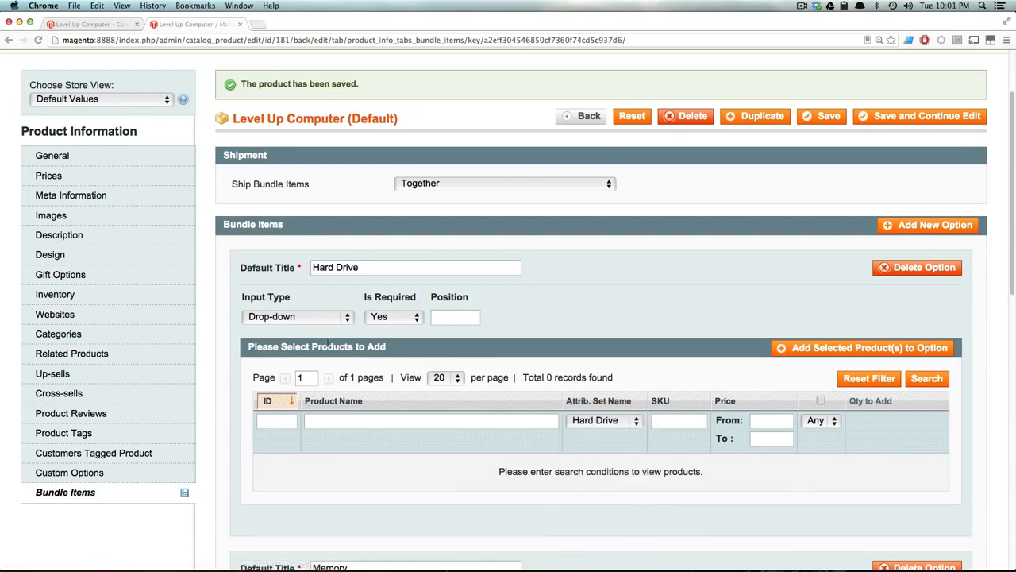
Step: Set the Hard Drive option's input type to Checkbox and its position to 2
{"action": "left_click", "coordinate": [311, 318]}
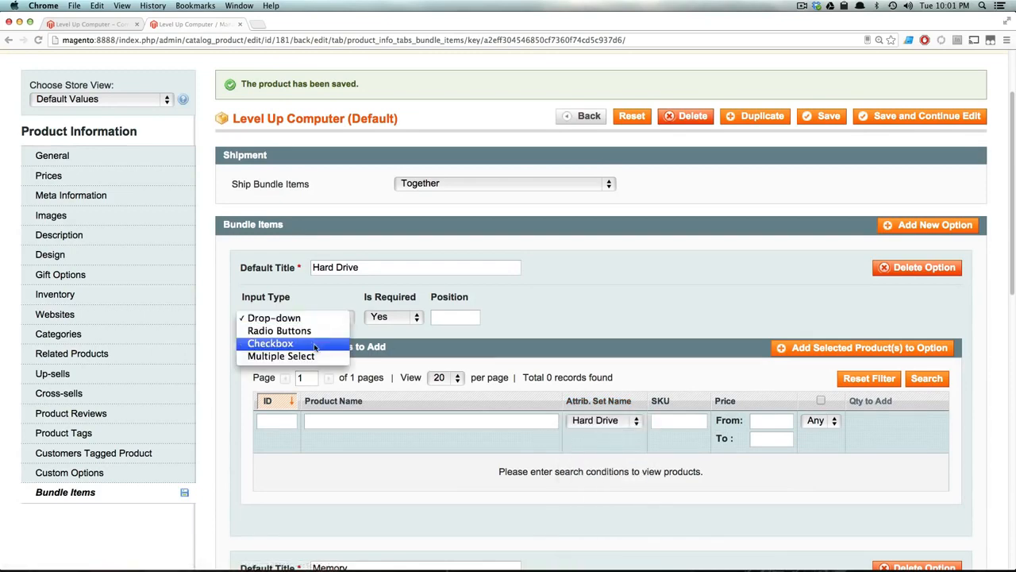
{"action": "left_click", "coordinate": [314, 346]}
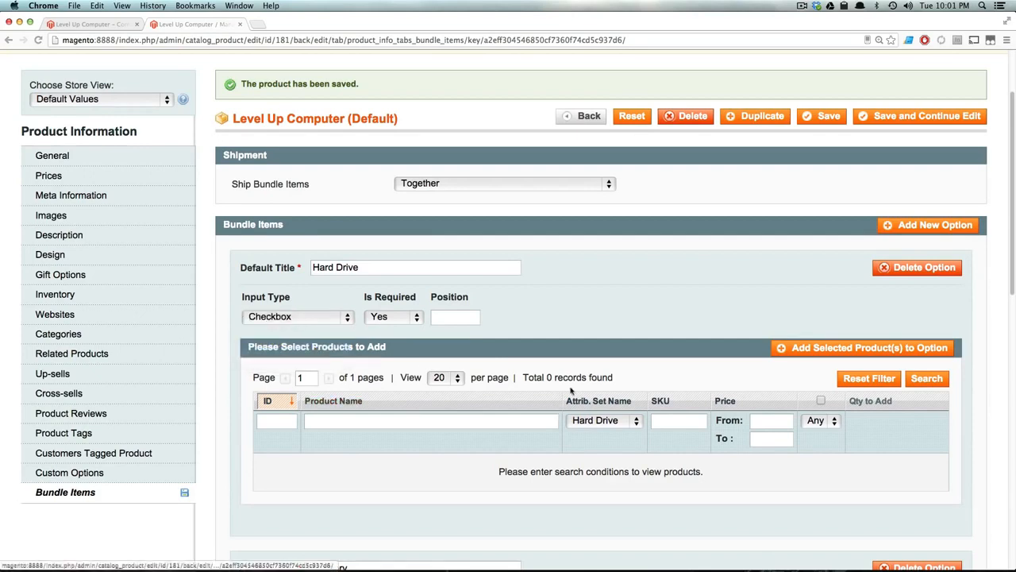
{"action": "left_click", "coordinate": [466, 318]}
{"action": "type", "text": "2"}
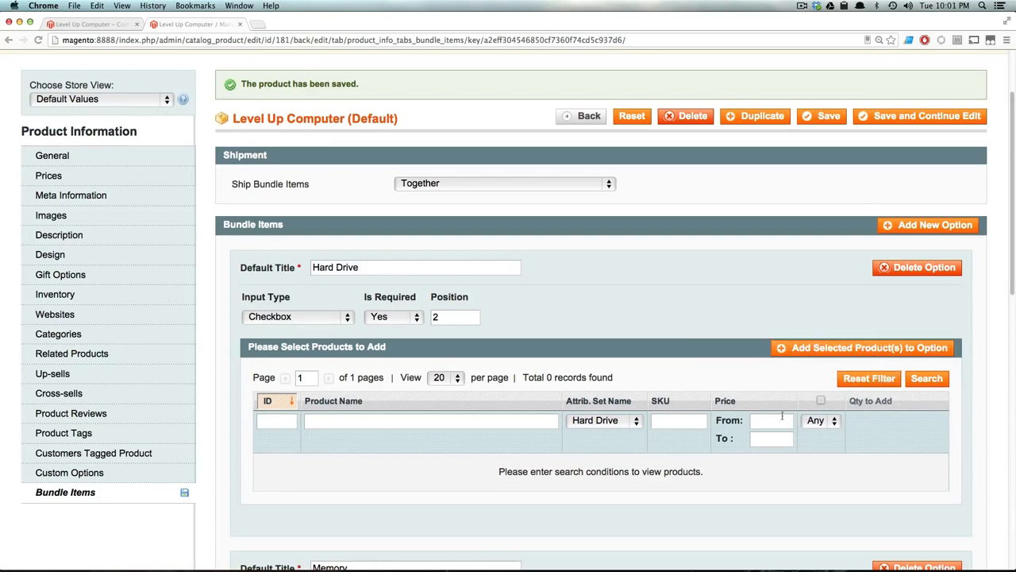
Step: Add all the Seagate and Western Digital drives to the Hard Drive option, with the Western Digital 1TB as default
{"action": "left_click", "coordinate": [926, 379]}
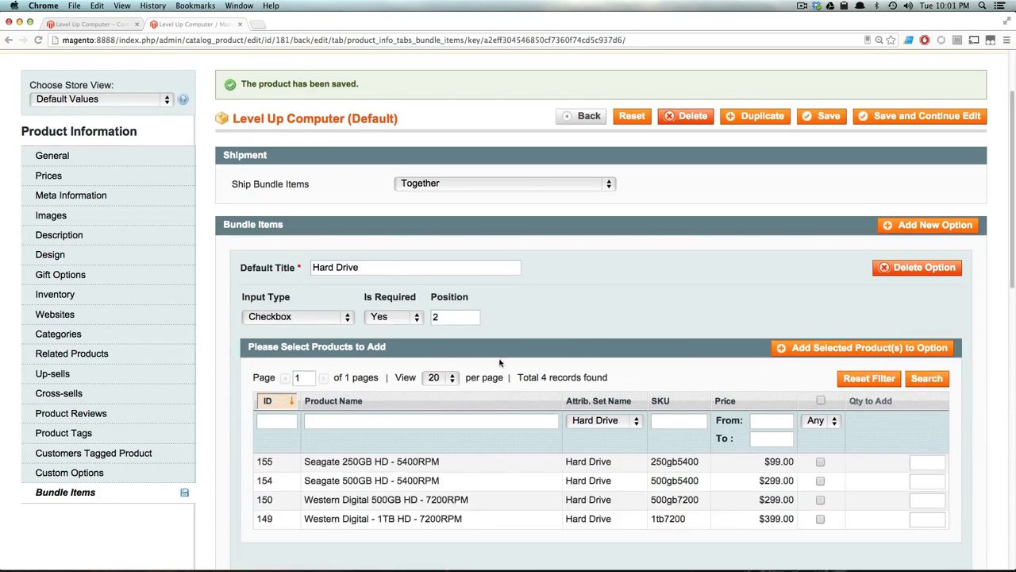
{"action": "scroll", "coordinate": [518, 378], "scroll_direction": "down", "scroll_amount": 3}
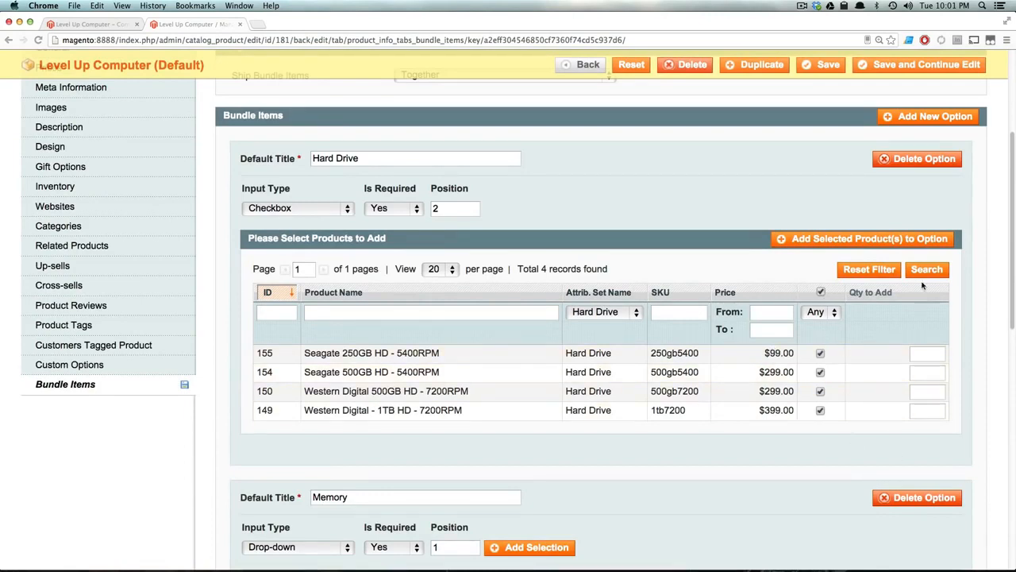
{"action": "left_click", "coordinate": [886, 238]}
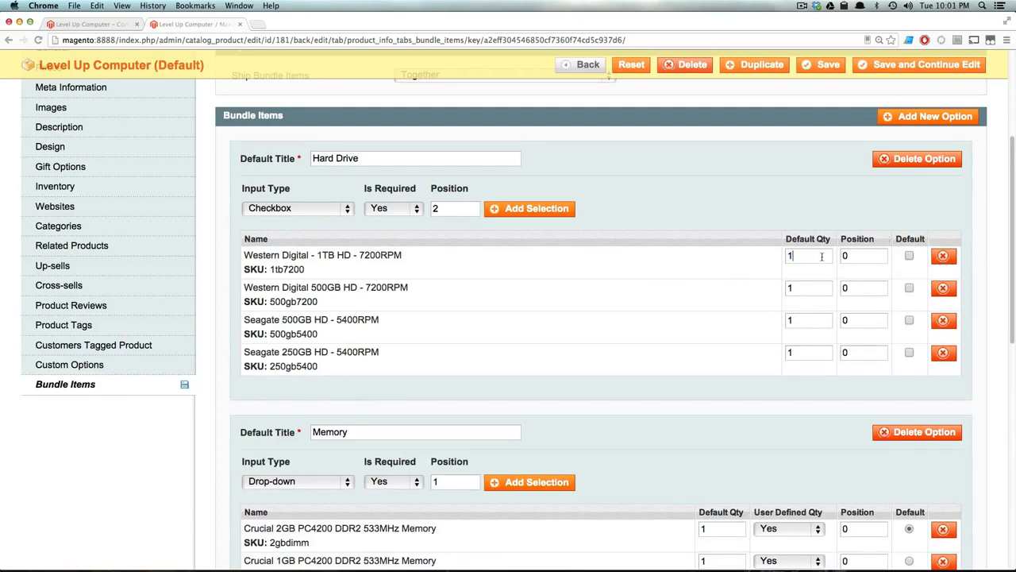
{"action": "left_click", "coordinate": [909, 255]}
Step: Save the product and reload the Level Up Computer page in the storefront
{"action": "scroll", "coordinate": [508, 254], "scroll_direction": "up", "scroll_amount": 2}
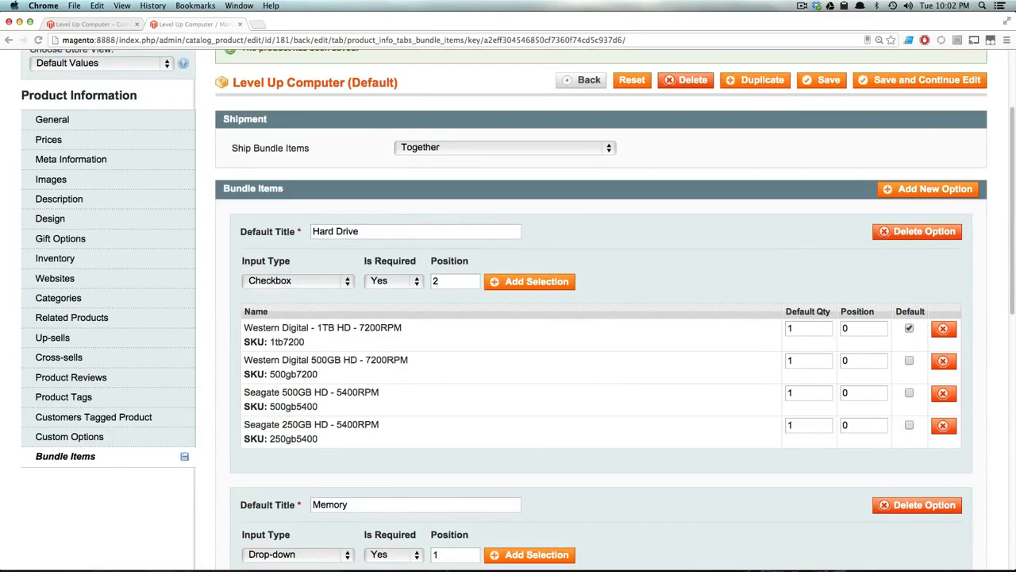
{"action": "left_click", "coordinate": [818, 81]}
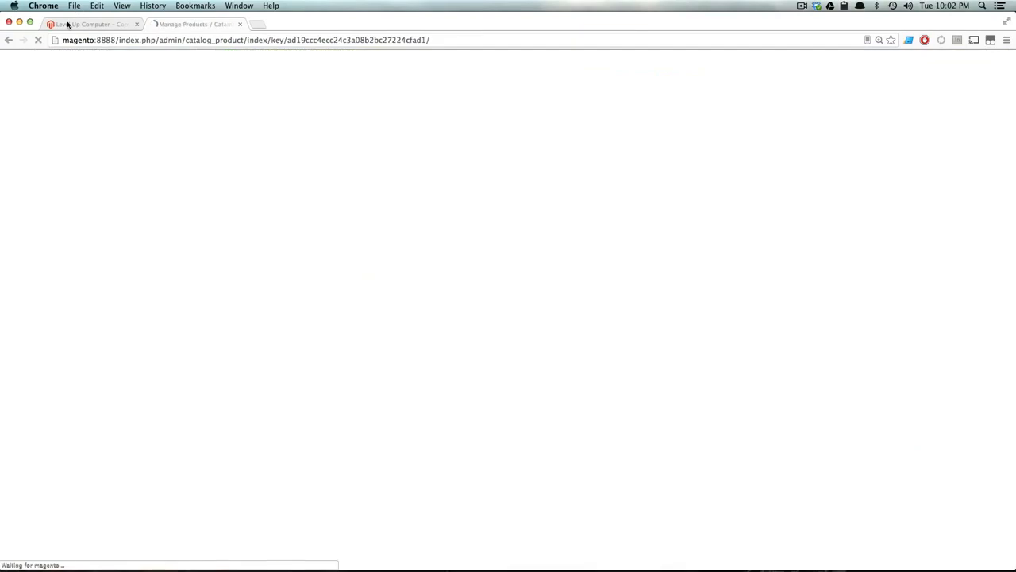
{"action": "left_click", "coordinate": [70, 25]}
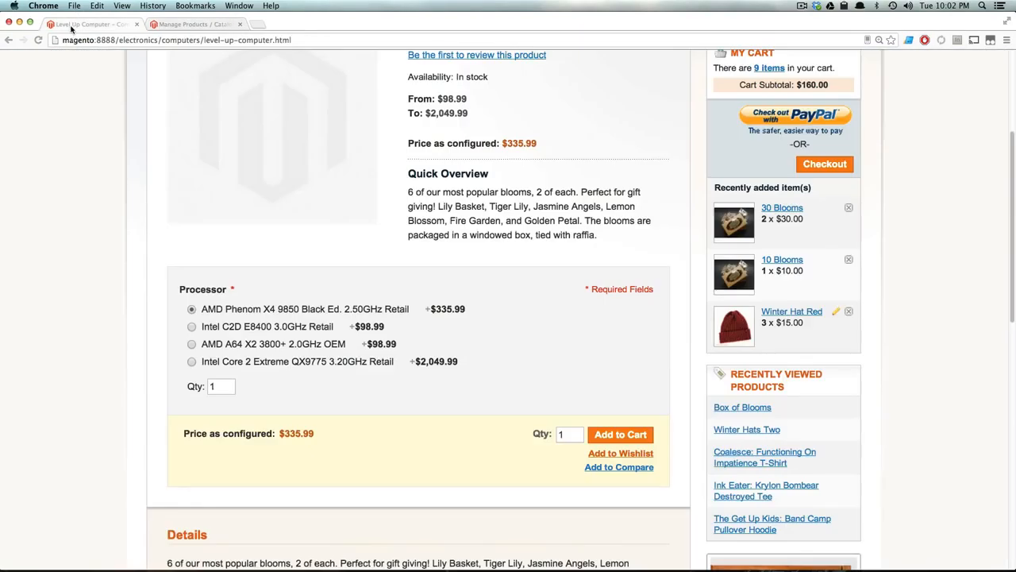
{"action": "key", "text": "super+r"}
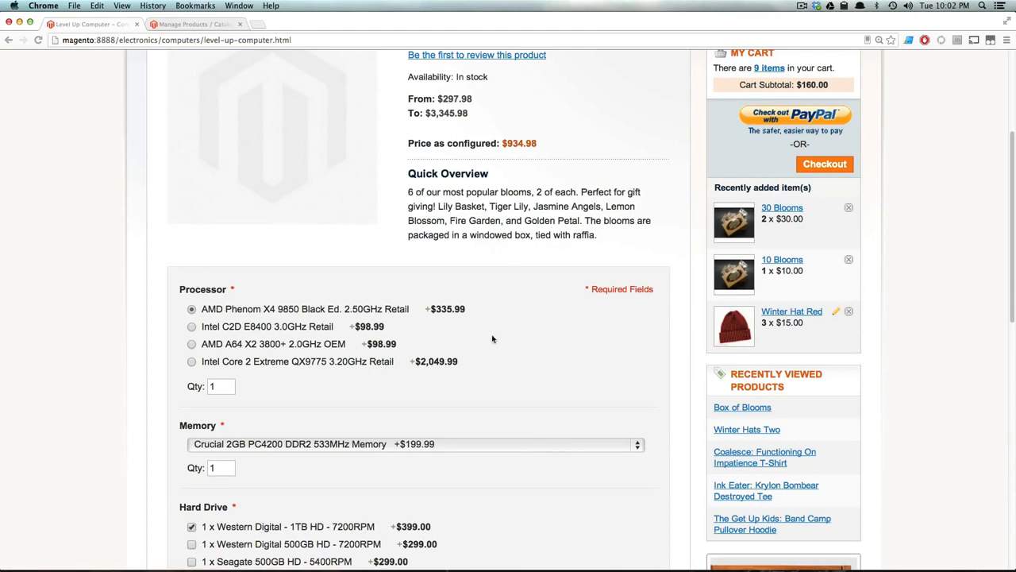
Step: Choose the Intel Core 2 Extreme QX9775 processor and keep the Crucial 2GB module as the memory
{"action": "left_click", "coordinate": [192, 362]}
{"action": "scroll", "coordinate": [405, 360], "scroll_direction": "down", "scroll_amount": 2}
{"action": "scroll", "coordinate": [405, 359], "scroll_direction": "down", "scroll_amount": 2}
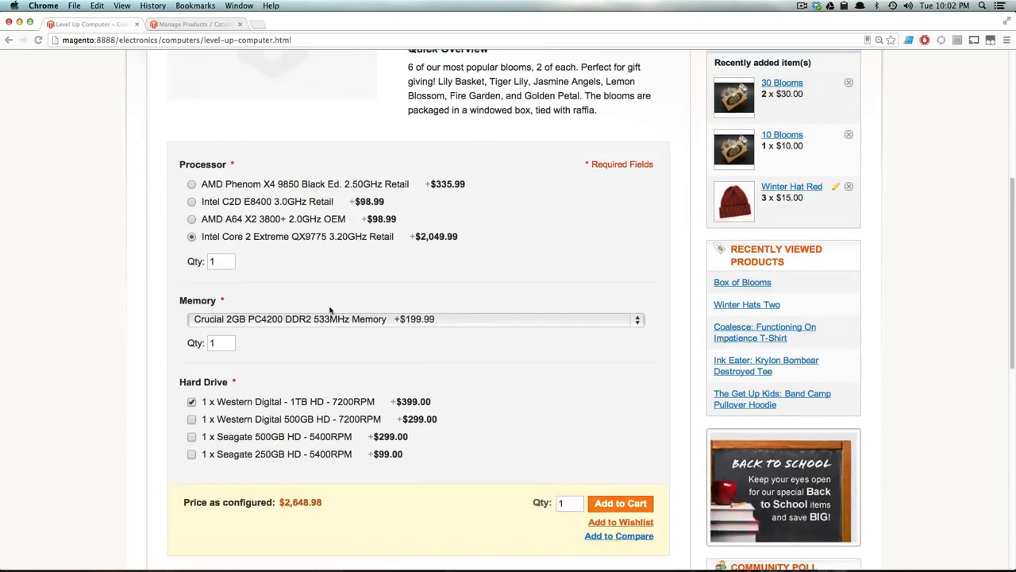
{"action": "left_click", "coordinate": [330, 318]}
{"action": "left_click", "coordinate": [326, 320]}
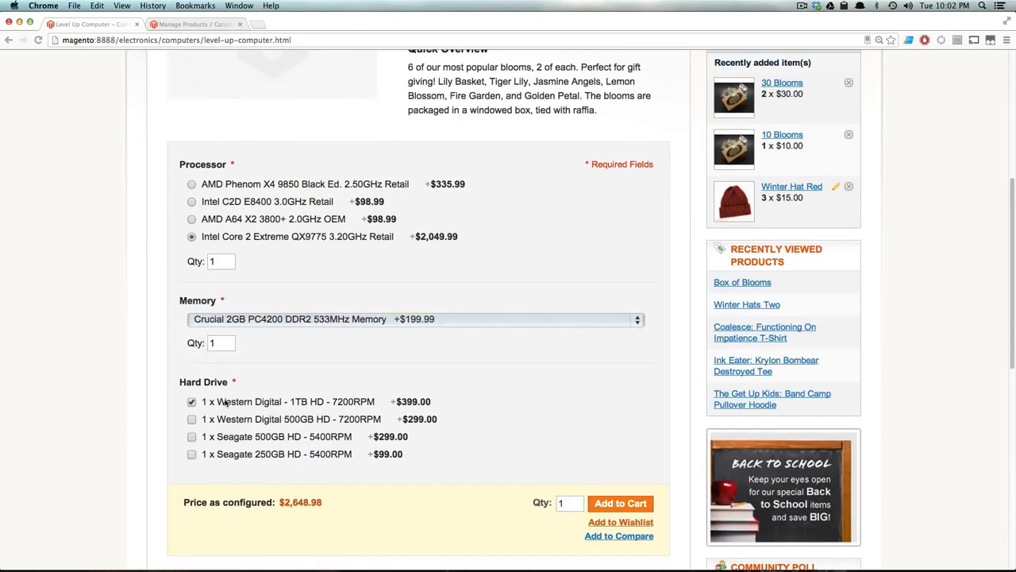
Step: Test unticking and reticking the Western Digital 1TB drive, and also select the Western Digital 500GB drive
{"action": "scroll", "coordinate": [228, 406], "scroll_direction": "down", "scroll_amount": 2}
{"action": "left_click", "coordinate": [191, 320]}
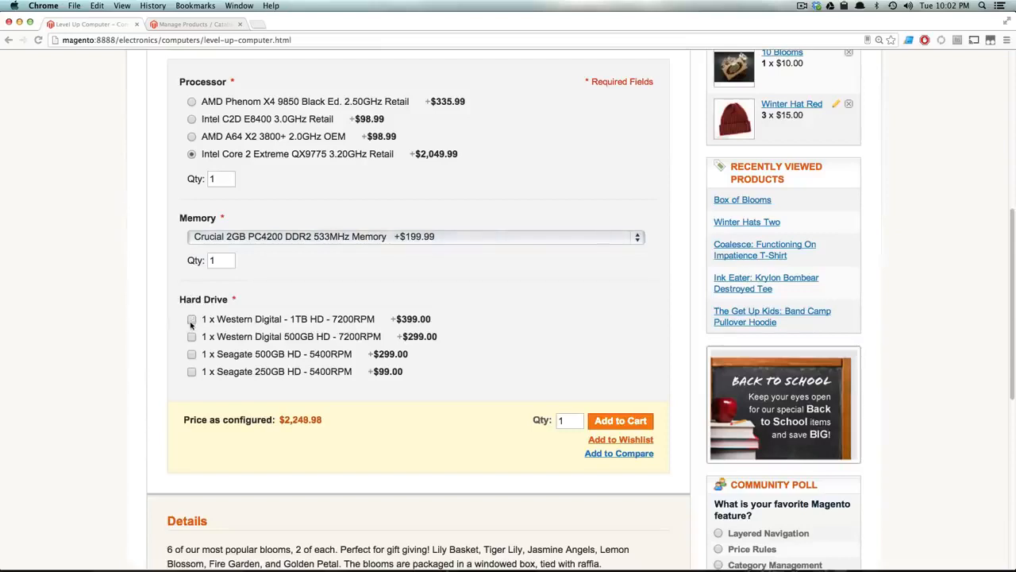
{"action": "left_click", "coordinate": [191, 320]}
{"action": "left_click_drag", "start_coordinate": [225, 319], "coordinate": [438, 324]}
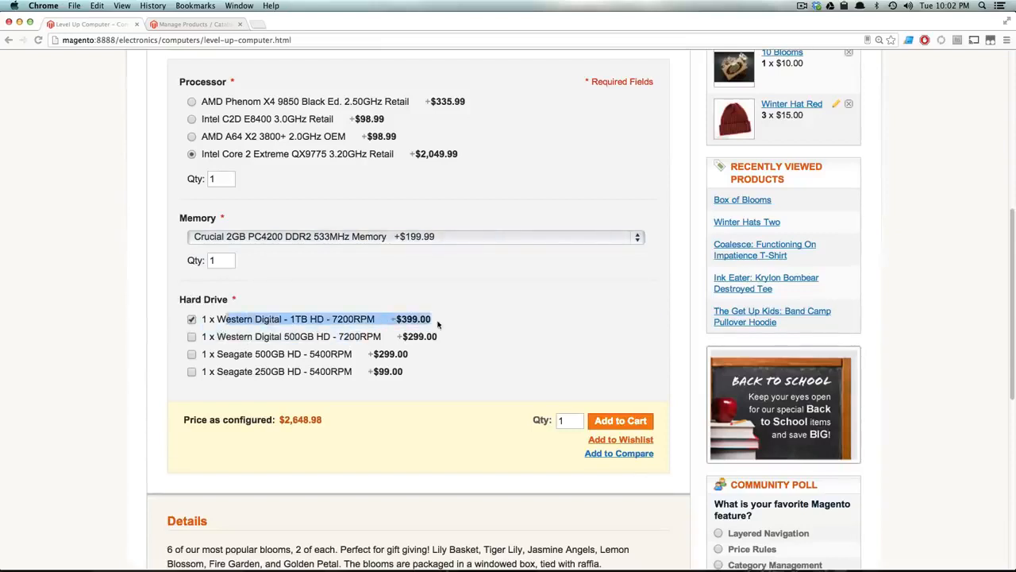
{"action": "left_click", "coordinate": [191, 336]}
{"action": "mouse_move", "coordinate": [325, 336]}
{"action": "left_mouse_down"}
{"action": "mouse_move", "coordinate": [436, 338]}
{"action": "mouse_move", "coordinate": [316, 321]}
{"action": "left_mouse_up"}
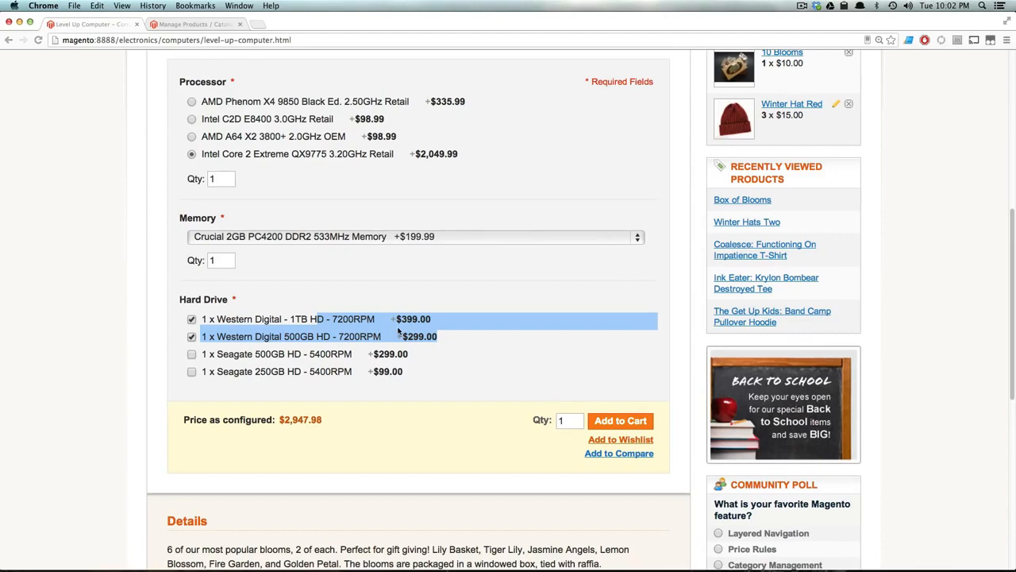
Step: Add the configured Level Up Computer to the shopping cart
{"action": "scroll", "coordinate": [381, 334], "scroll_direction": "up", "scroll_amount": 1}
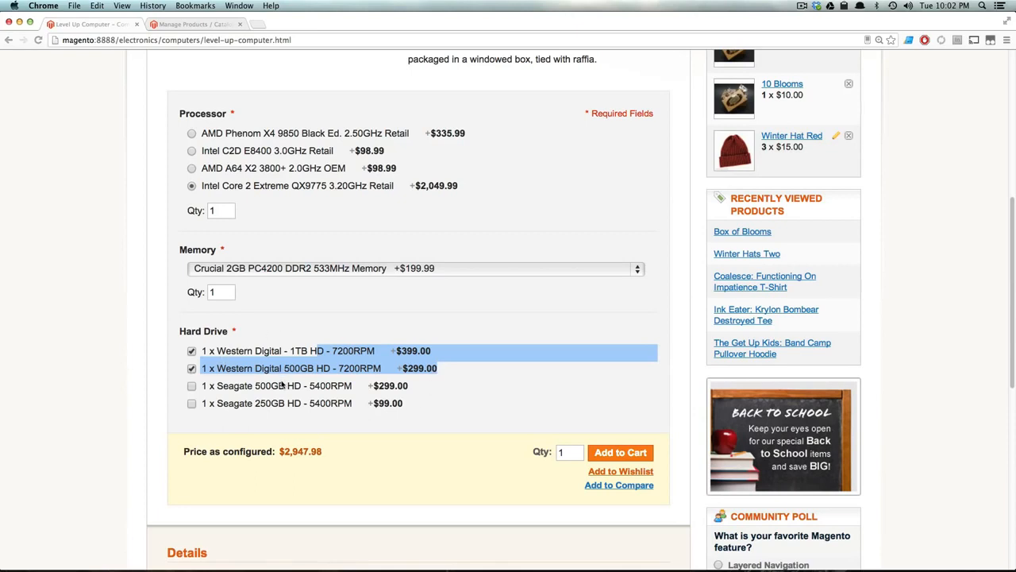
{"action": "scroll", "coordinate": [408, 429], "scroll_direction": "down", "scroll_amount": 3}
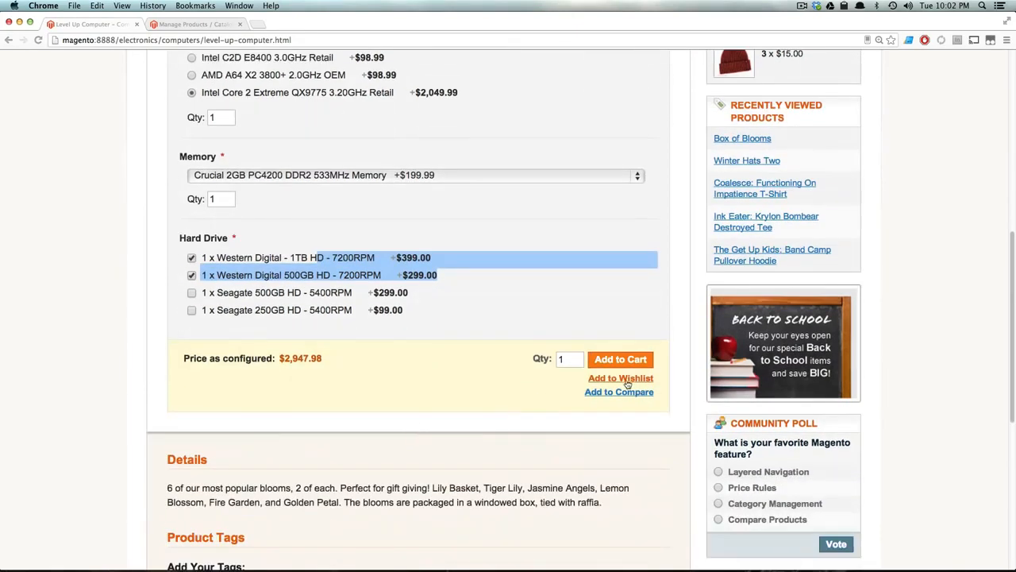
{"action": "left_click", "coordinate": [633, 367]}
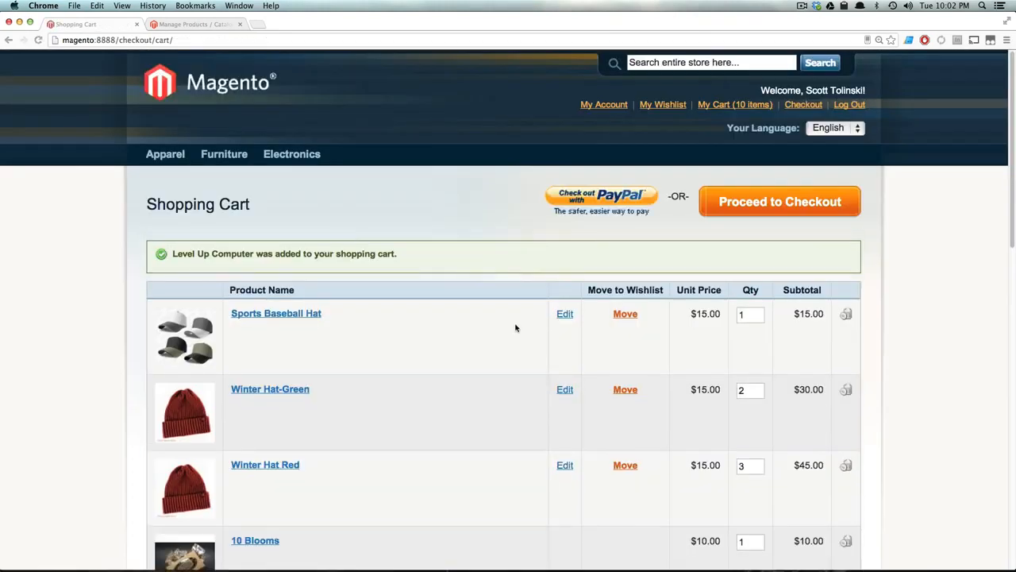
Step: Examine the Level Up Computer entry in the cart, checking its unit price and the chosen processor, memory and hard drives
{"action": "scroll", "coordinate": [268, 369], "scroll_direction": "down", "scroll_amount": 8}
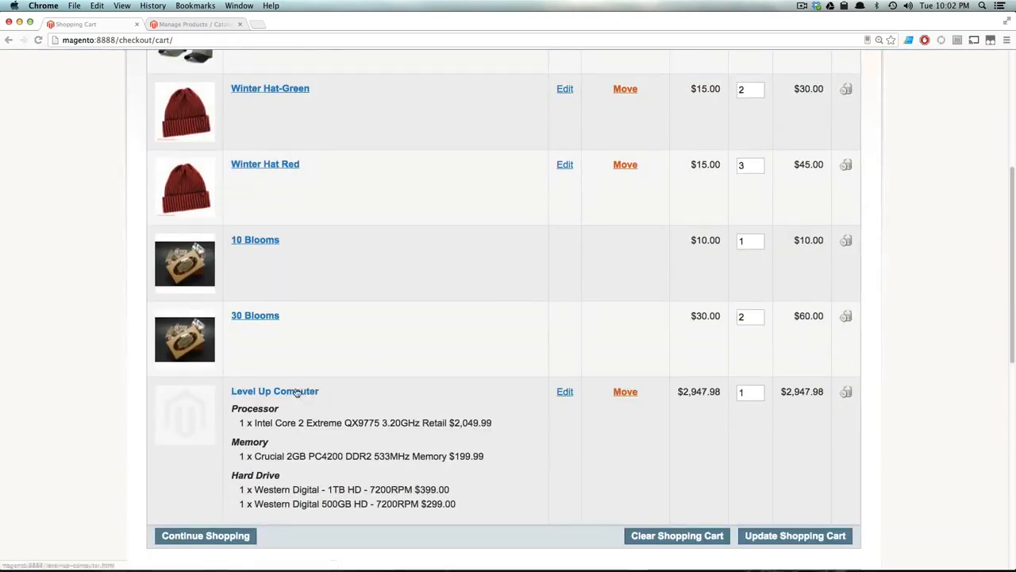
{"action": "scroll", "coordinate": [371, 406], "scroll_direction": "down", "scroll_amount": 1}
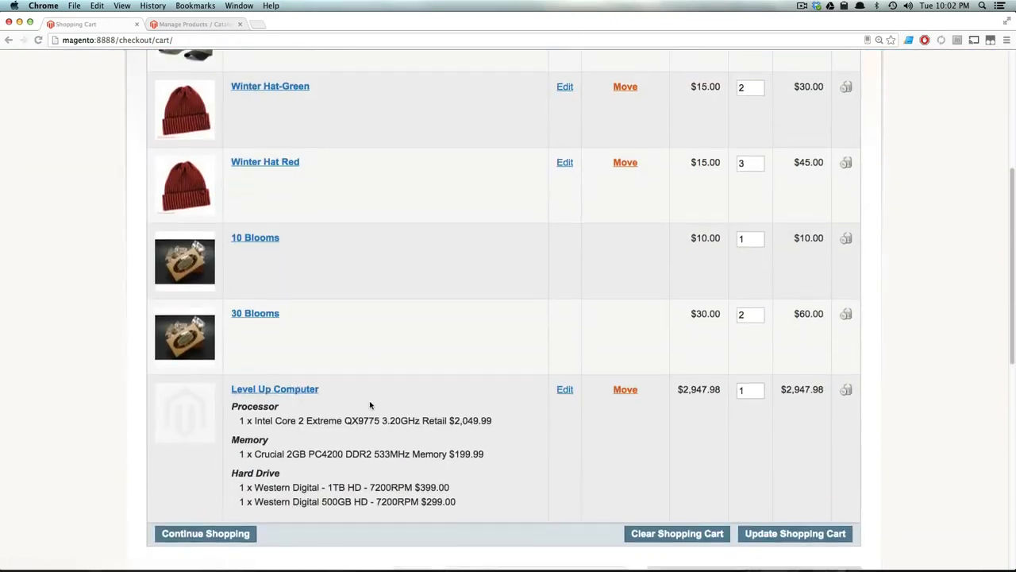
{"action": "double_click", "coordinate": [702, 388]}
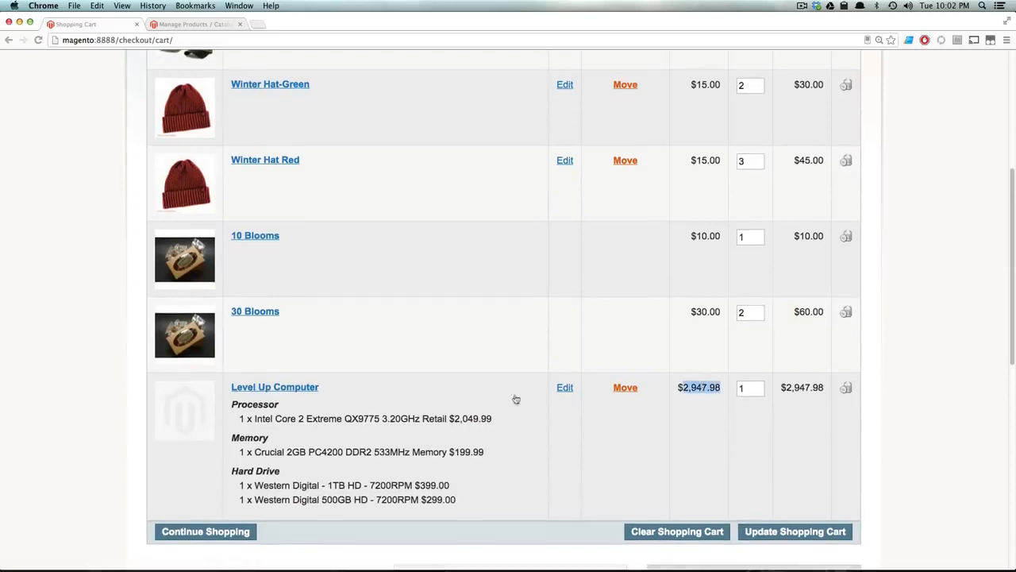
{"action": "mouse_move", "coordinate": [250, 406]}
{"action": "left_mouse_down"}
{"action": "mouse_move", "coordinate": [252, 433]}
{"action": "mouse_move", "coordinate": [320, 509]}
{"action": "mouse_move", "coordinate": [486, 508]}
{"action": "mouse_move", "coordinate": [225, 431]}
{"action": "mouse_move", "coordinate": [240, 418]}
{"action": "left_mouse_up"}
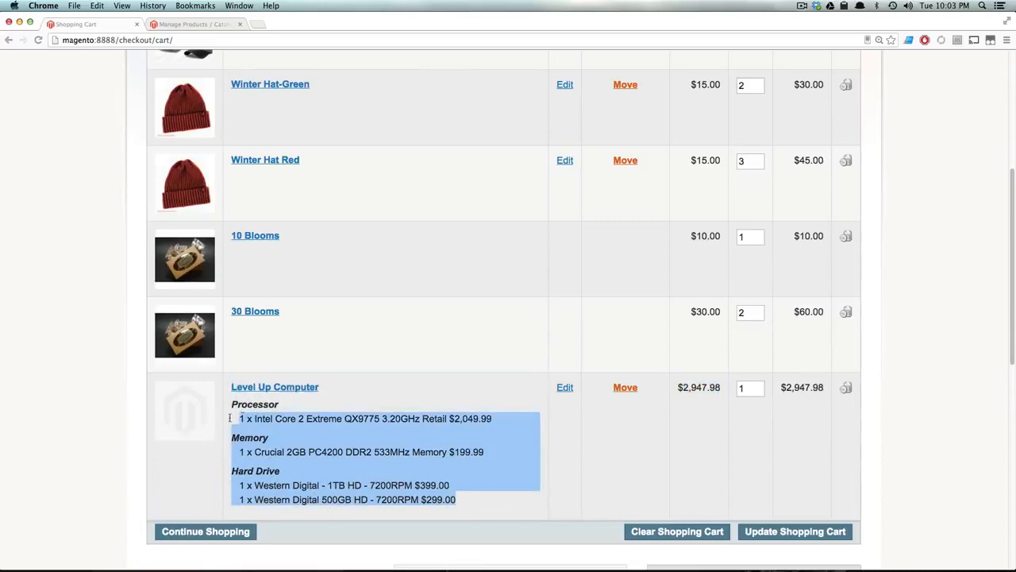
{"action": "triple_click", "coordinate": [314, 417]}
{"action": "triple_click", "coordinate": [310, 451]}
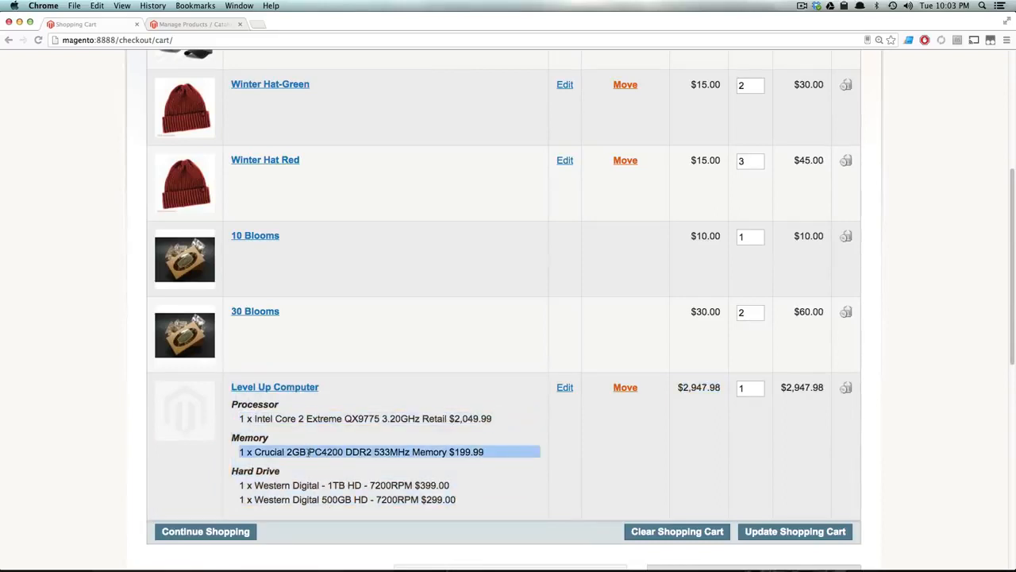
{"action": "left_click", "coordinate": [321, 482]}
{"action": "triple_click", "coordinate": [321, 485]}
{"action": "left_click", "coordinate": [315, 501]}
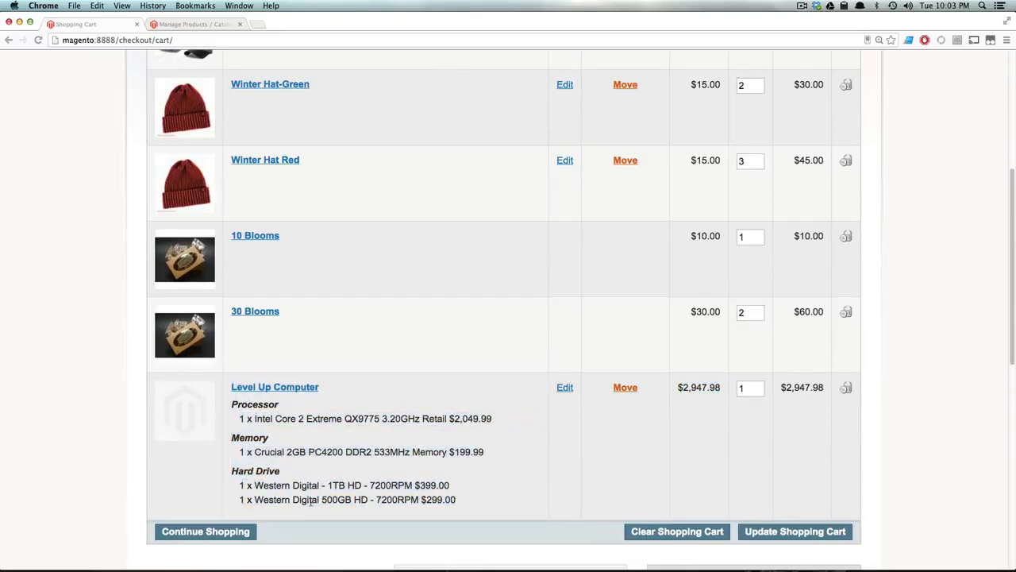
{"action": "double_click", "coordinate": [309, 501]}
{"action": "left_click_drag", "start_coordinate": [469, 507], "coordinate": [230, 407]}
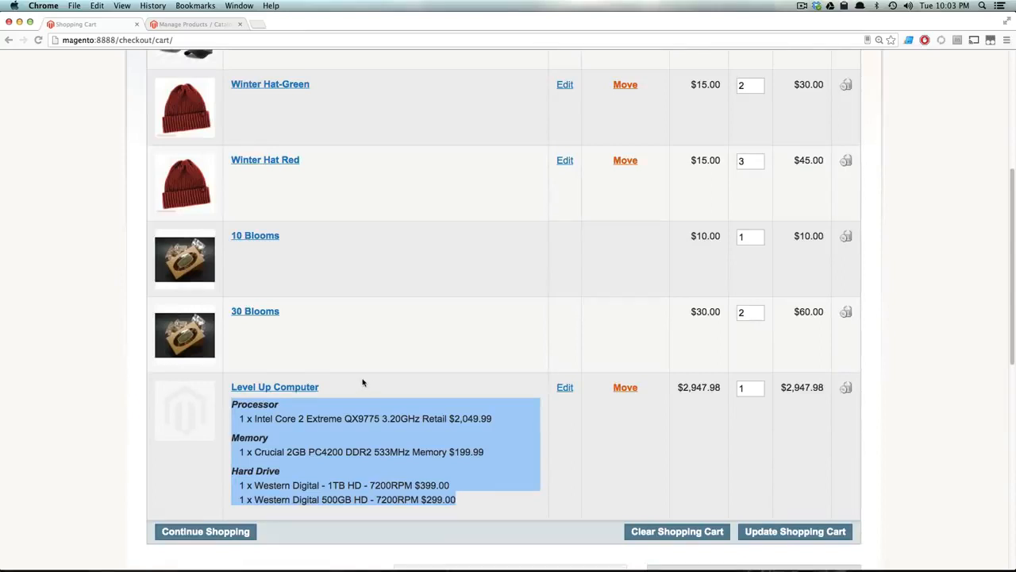
{"action": "scroll", "coordinate": [347, 380], "scroll_direction": "up", "scroll_amount": 1}
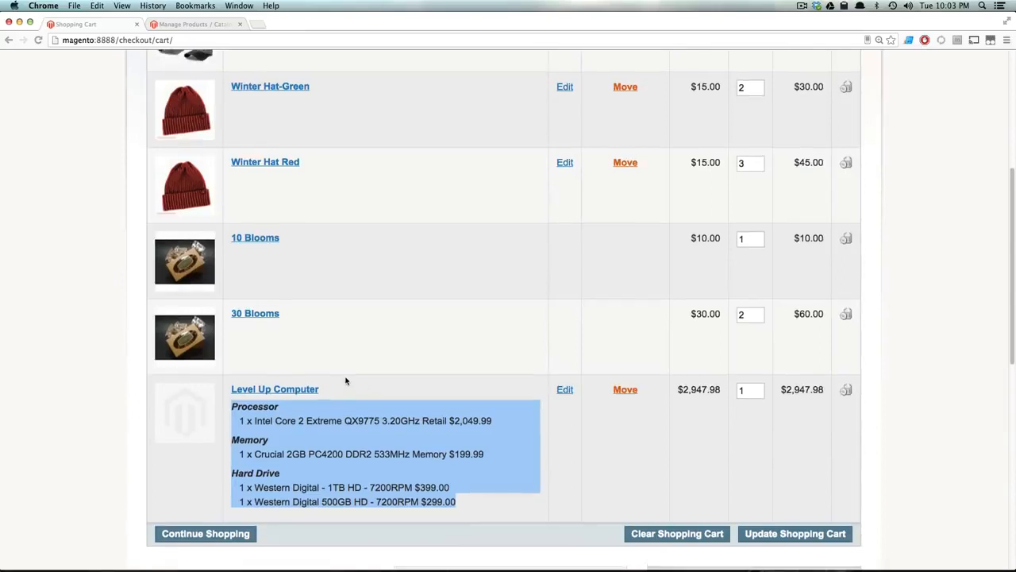